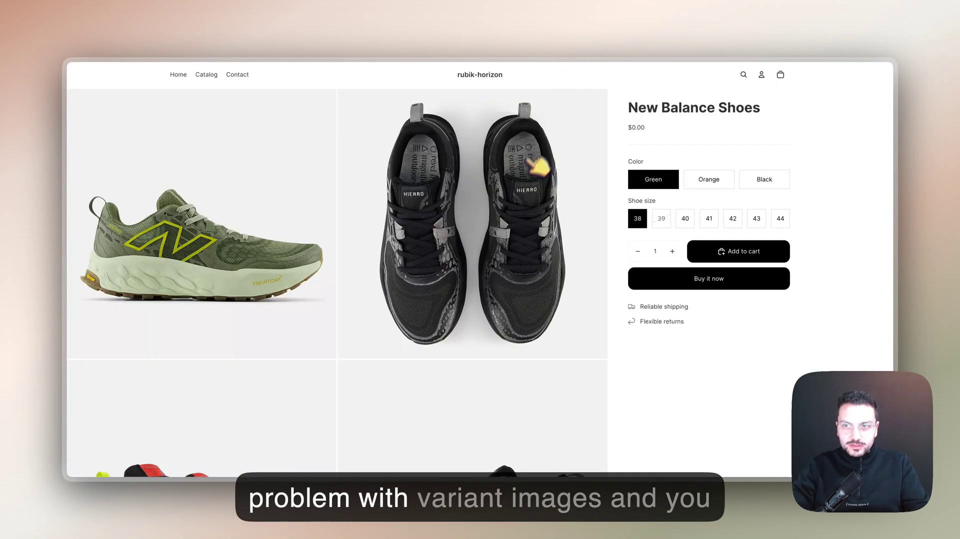
Switch New Balance Shoes between Orange and Green, comparing the gallery images for each
{"action": "scroll", "coordinate": [531, 163], "scroll_direction": "down", "scroll_amount": 10}
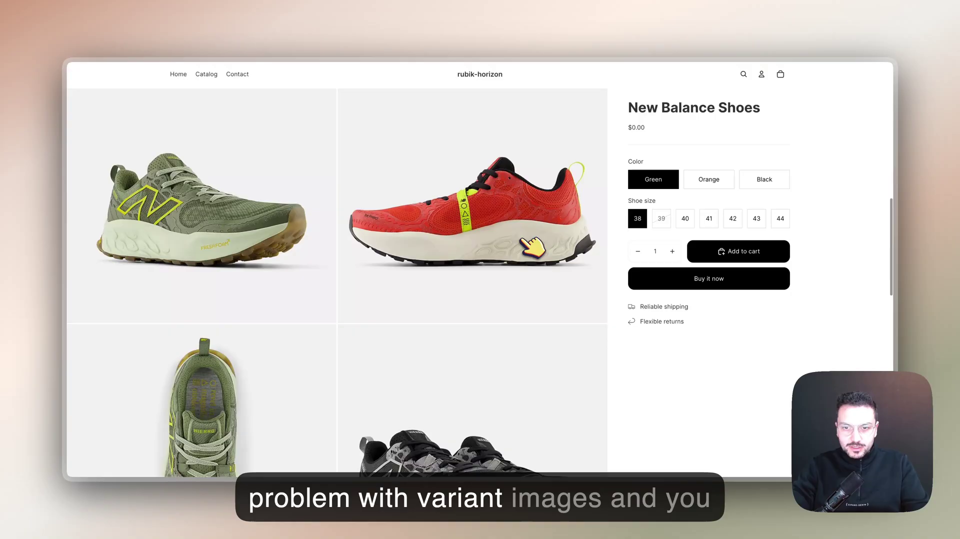
{"action": "scroll", "coordinate": [524, 245], "scroll_direction": "down", "scroll_amount": 5}
{"action": "scroll", "coordinate": [525, 245], "scroll_direction": "up", "scroll_amount": 15}
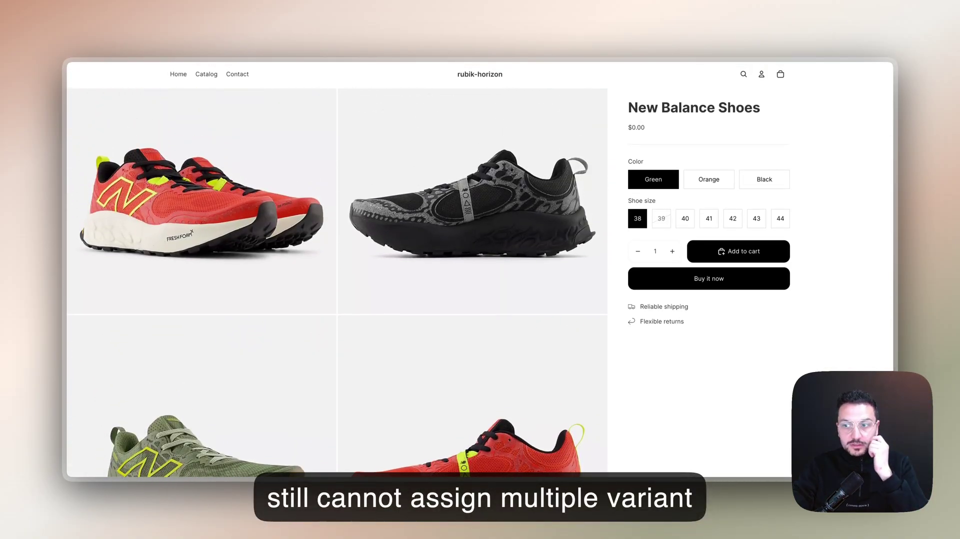
{"action": "scroll", "coordinate": [550, 250], "scroll_direction": "up", "scroll_amount": 5}
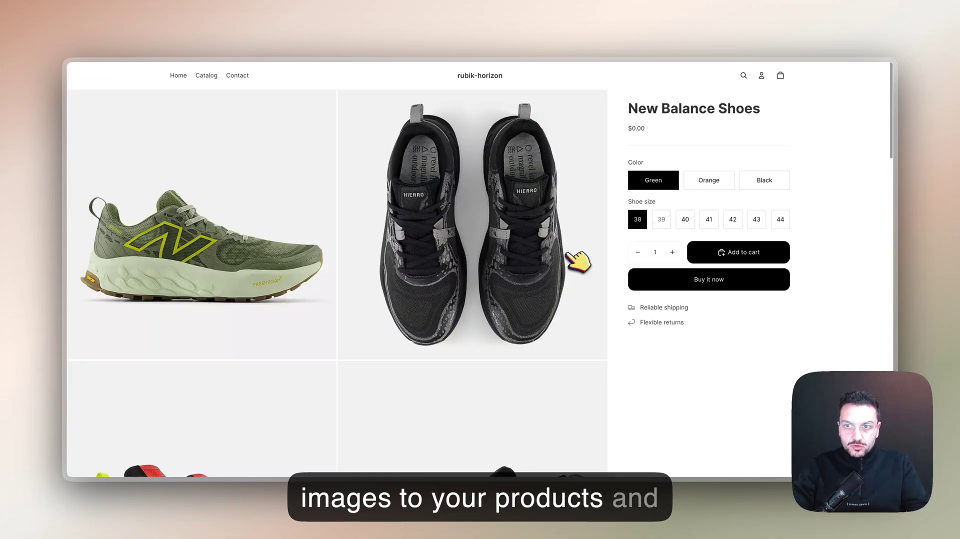
{"action": "left_click", "coordinate": [712, 180]}
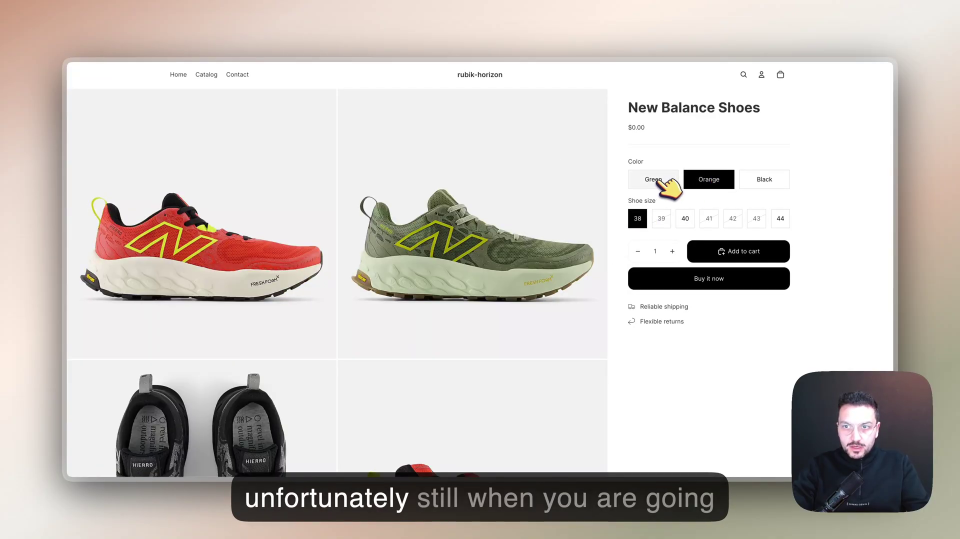
{"action": "scroll", "coordinate": [402, 300], "scroll_direction": "down", "scroll_amount": 15}
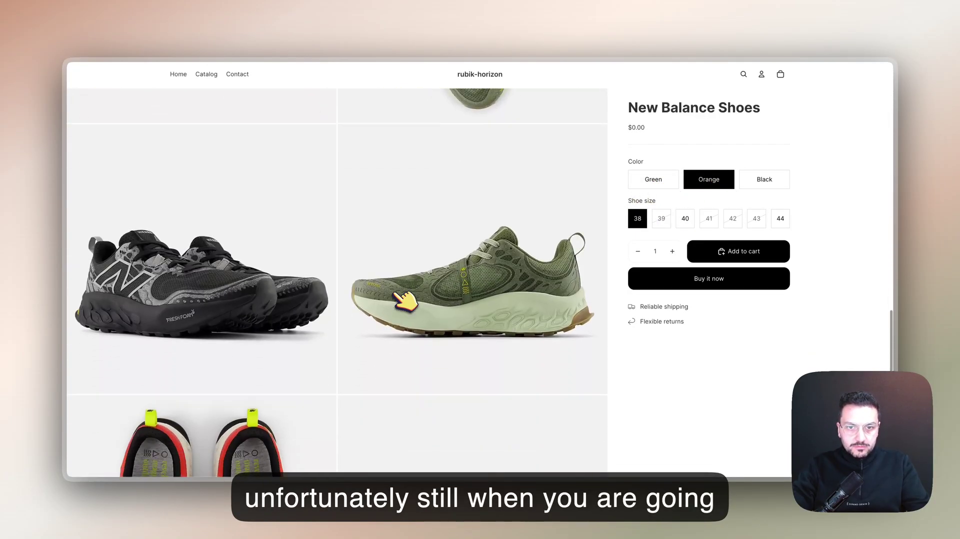
{"action": "scroll", "coordinate": [405, 300], "scroll_direction": "up", "scroll_amount": 15}
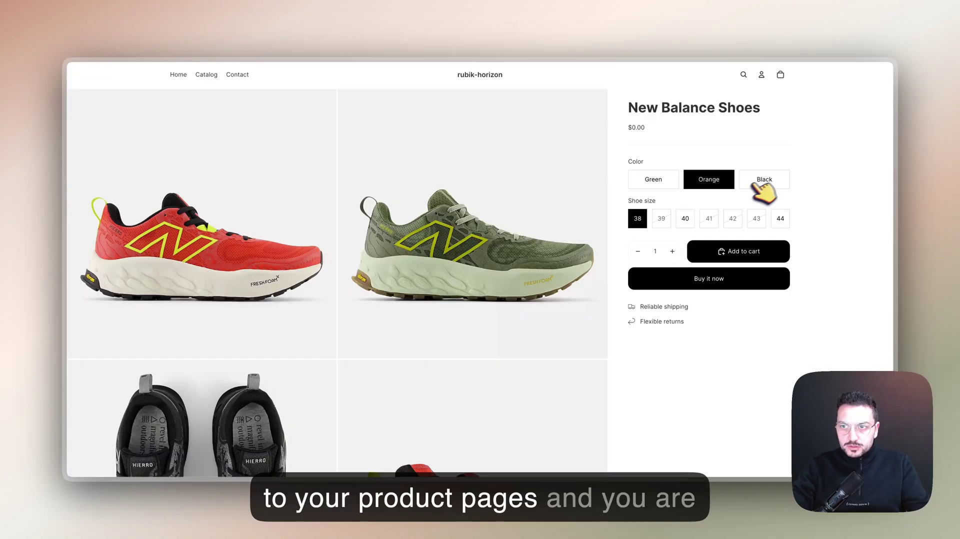
{"action": "left_click", "coordinate": [672, 181]}
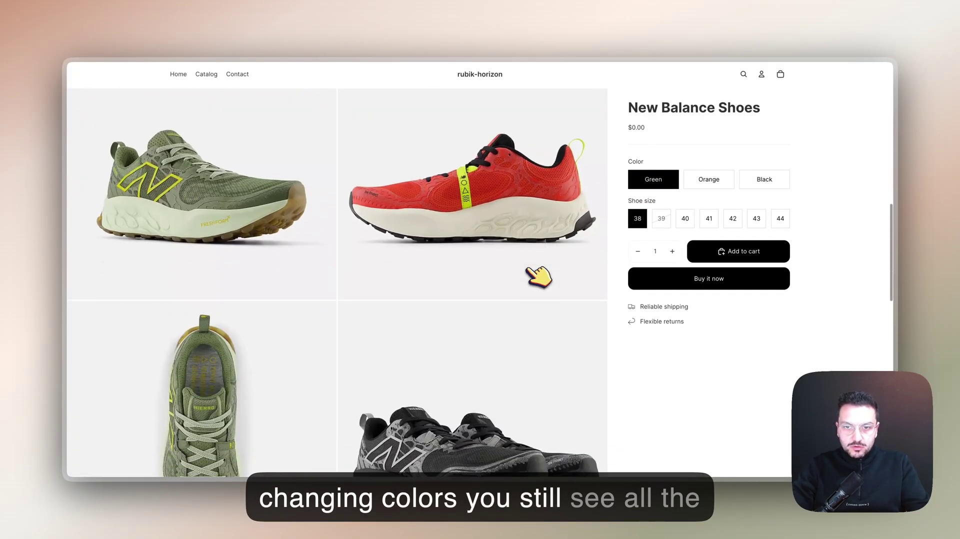
{"action": "scroll", "coordinate": [538, 276], "scroll_direction": "down", "scroll_amount": 10}
{"action": "scroll", "coordinate": [538, 276], "scroll_direction": "up", "scroll_amount": 5}
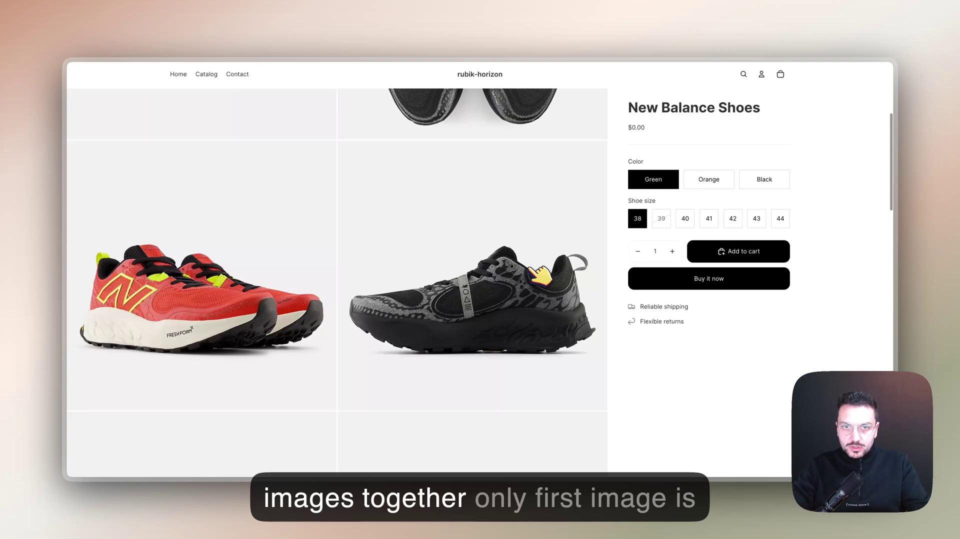
{"action": "scroll", "coordinate": [343, 192], "scroll_direction": "up", "scroll_amount": 5}
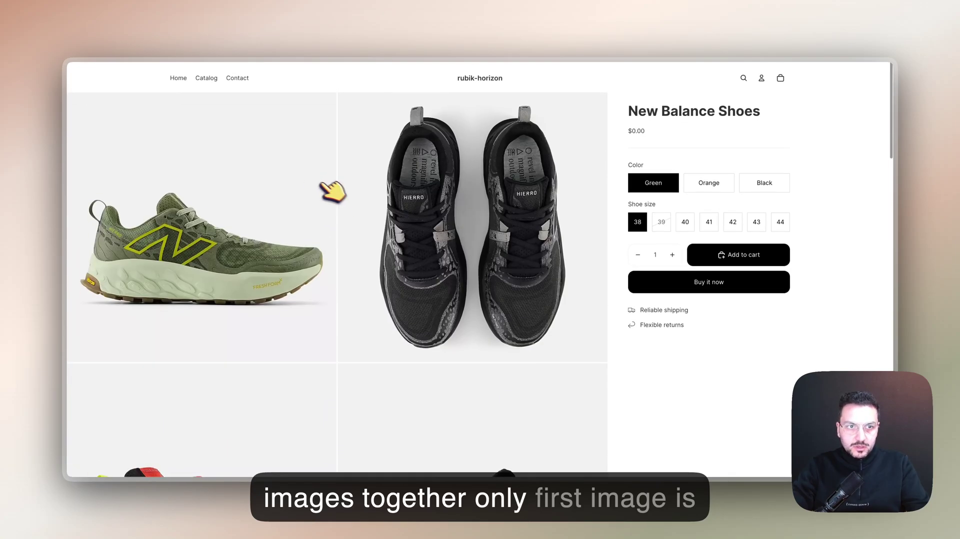
{"action": "left_click", "coordinate": [712, 181]}
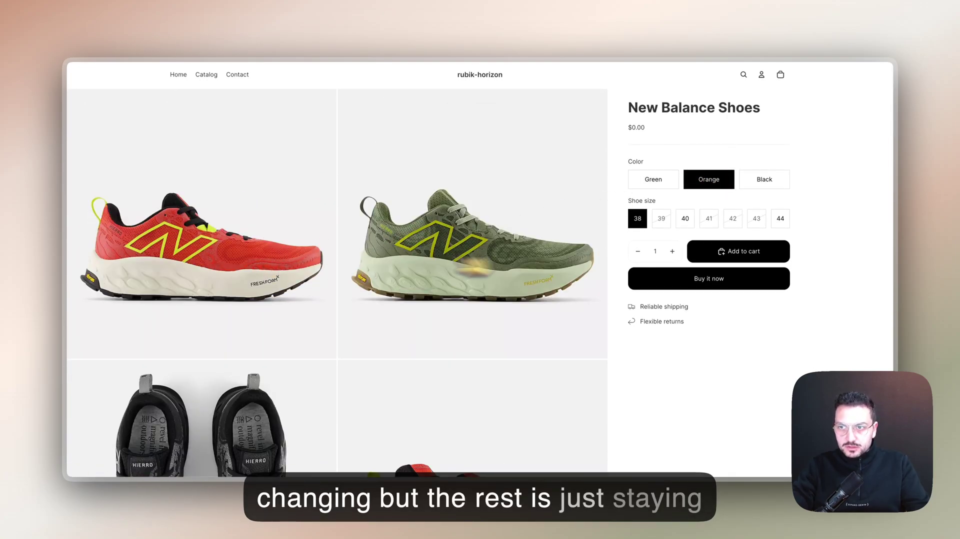
Recheck Black, Orange and Green, noting the gallery still mixes images of every colour
{"action": "left_click", "coordinate": [765, 180]}
{"action": "scroll", "coordinate": [456, 256], "scroll_direction": "down", "scroll_amount": 5}
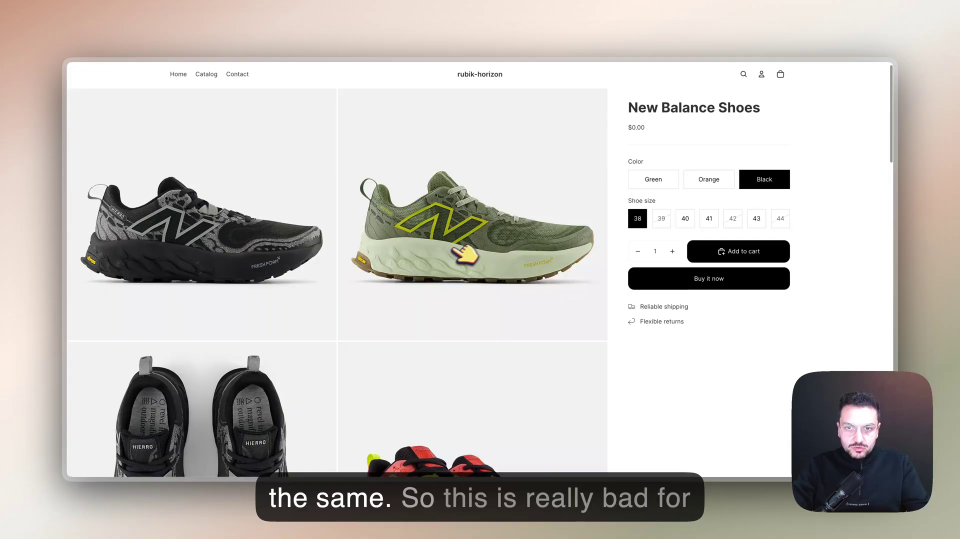
{"action": "scroll", "coordinate": [456, 258], "scroll_direction": "down", "scroll_amount": 5}
{"action": "scroll", "coordinate": [456, 258], "scroll_direction": "down", "scroll_amount": 3}
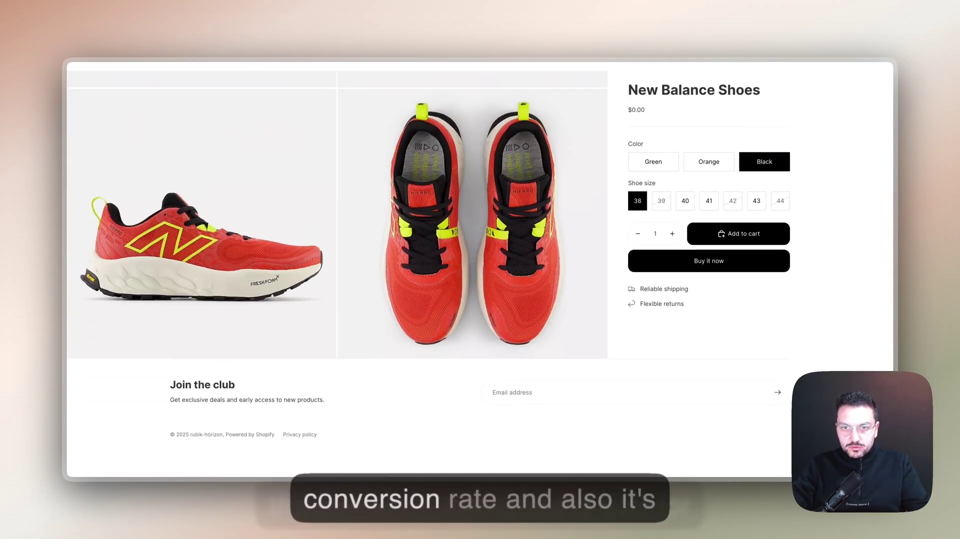
{"action": "scroll", "coordinate": [338, 280], "scroll_direction": "up", "scroll_amount": 4}
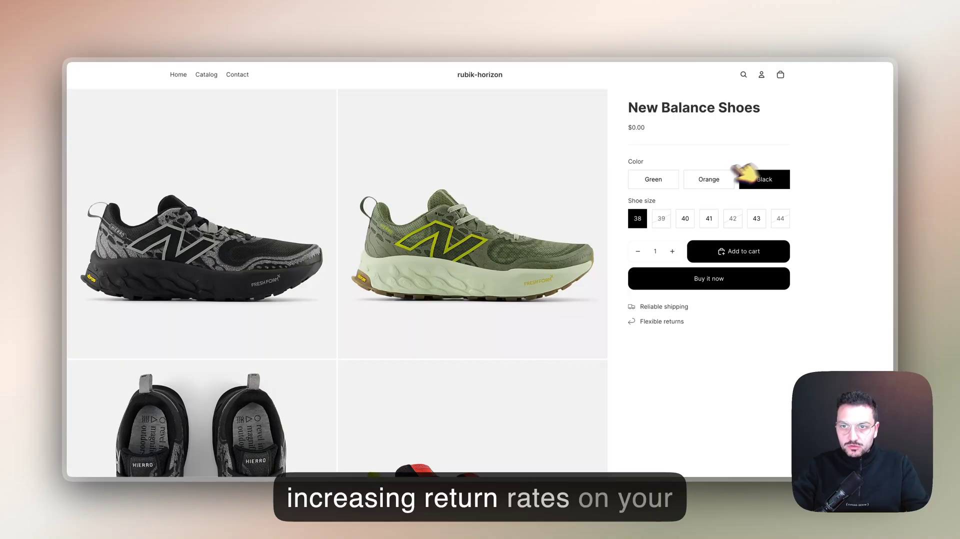
{"action": "left_click", "coordinate": [705, 179]}
{"action": "left_click", "coordinate": [658, 180]}
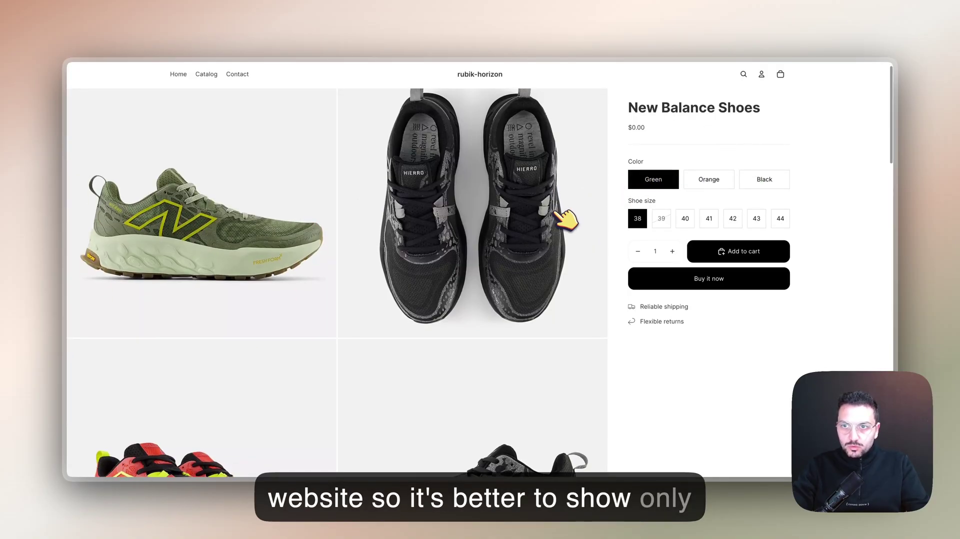
{"action": "scroll", "coordinate": [568, 215], "scroll_direction": "down", "scroll_amount": 10}
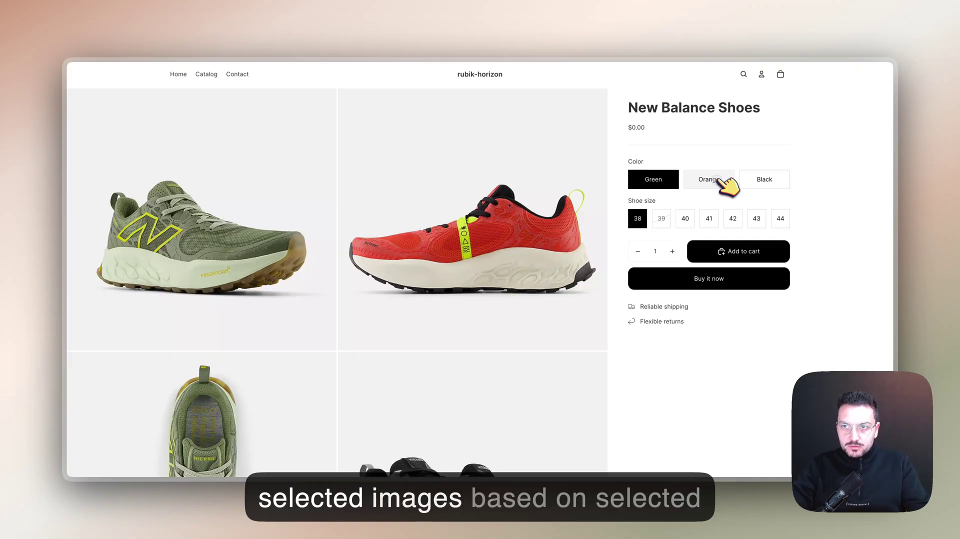
{"action": "left_click", "coordinate": [720, 181]}
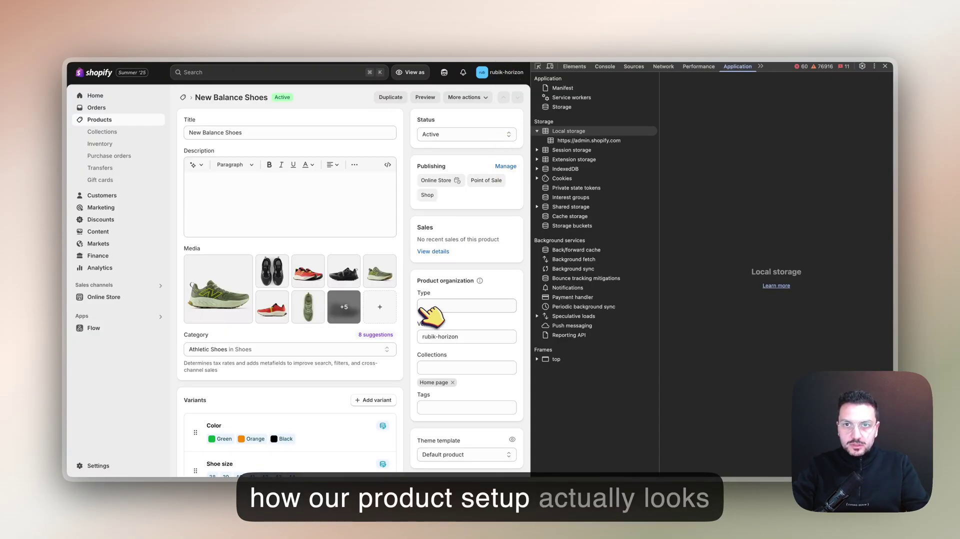
Close the developer tools and expand the product's full media gallery to review its shoe images
{"action": "left_click", "coordinate": [884, 66]}
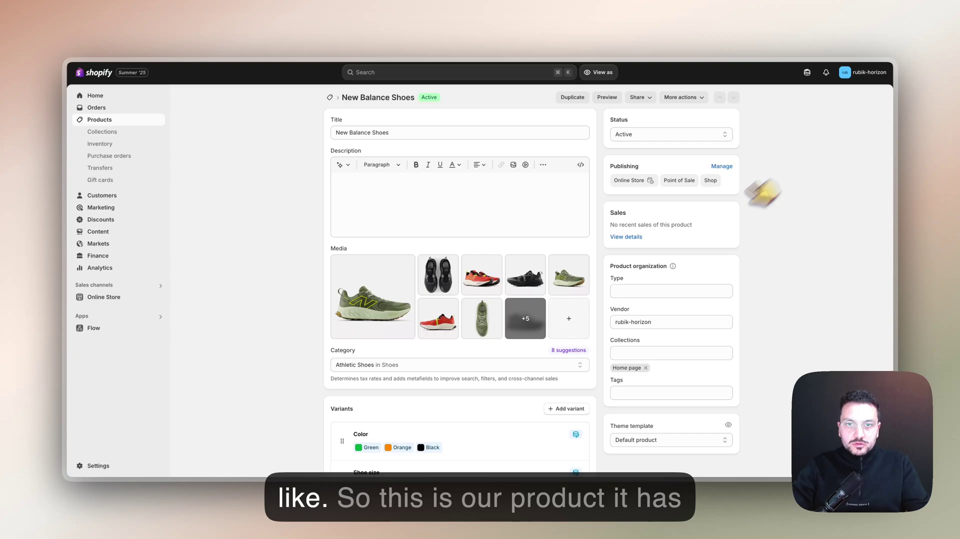
{"action": "left_click", "coordinate": [532, 320]}
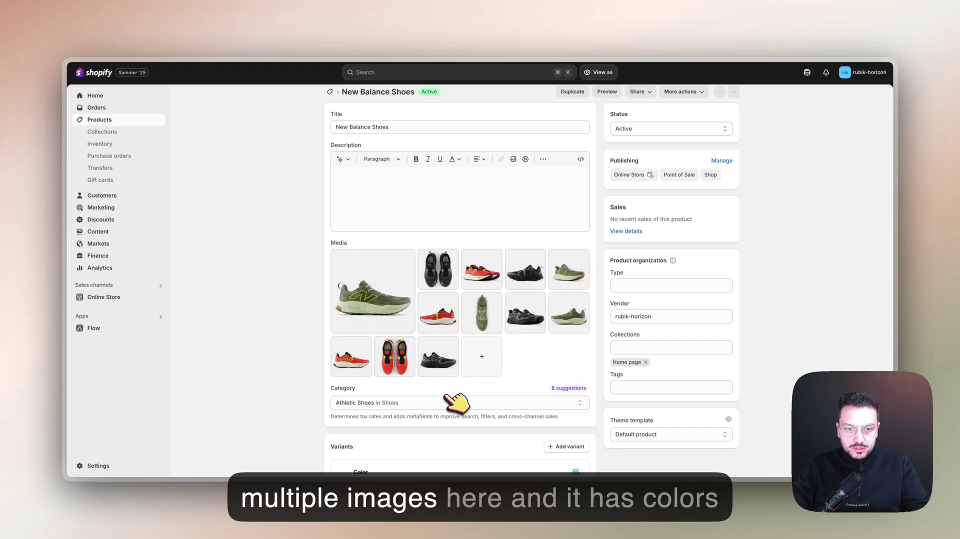
{"action": "scroll", "coordinate": [452, 397], "scroll_direction": "down", "scroll_amount": 7}
{"action": "scroll", "coordinate": [415, 247], "scroll_direction": "up", "scroll_amount": 4}
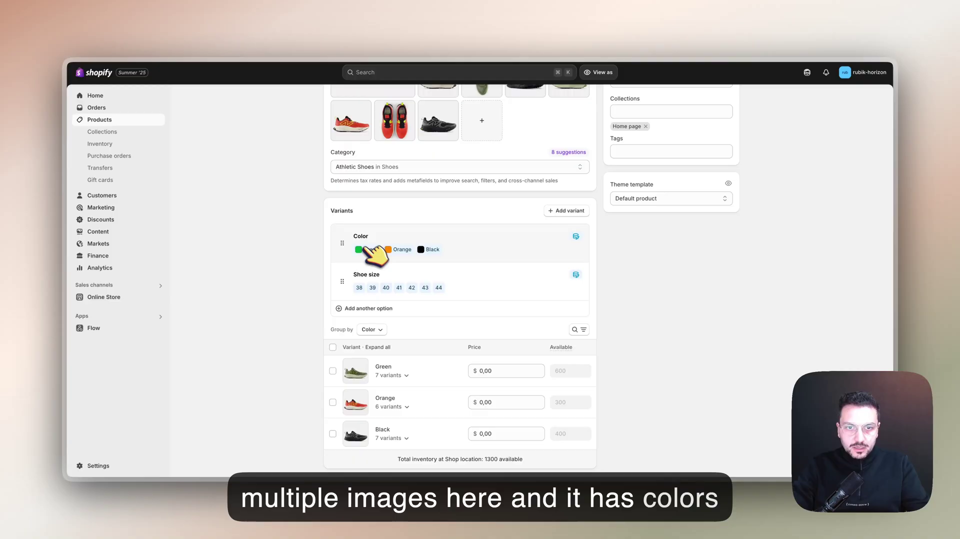
{"action": "scroll", "coordinate": [331, 343], "scroll_direction": "down", "scroll_amount": 3}
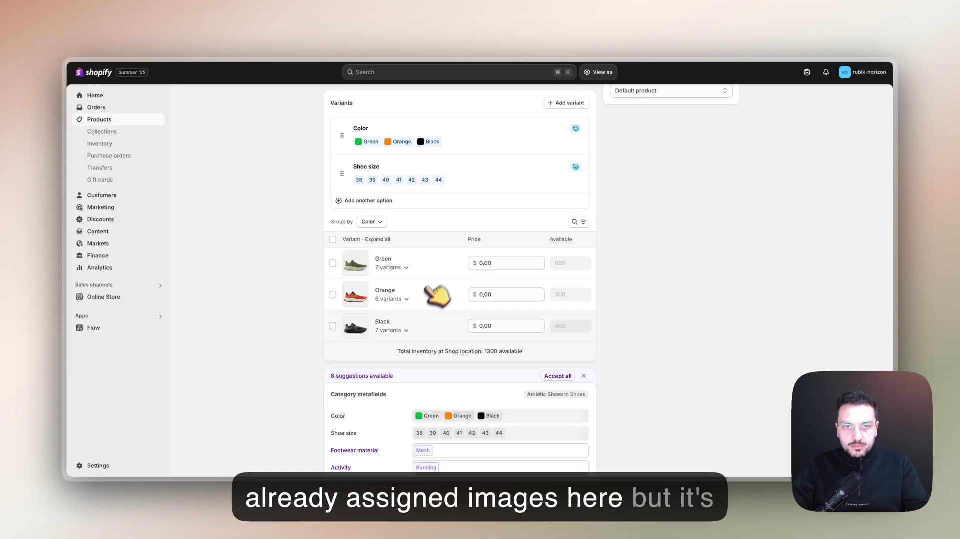
{"action": "scroll", "coordinate": [423, 315], "scroll_direction": "up", "scroll_amount": 1}
{"action": "scroll", "coordinate": [425, 318], "scroll_direction": "down", "scroll_amount": 2}
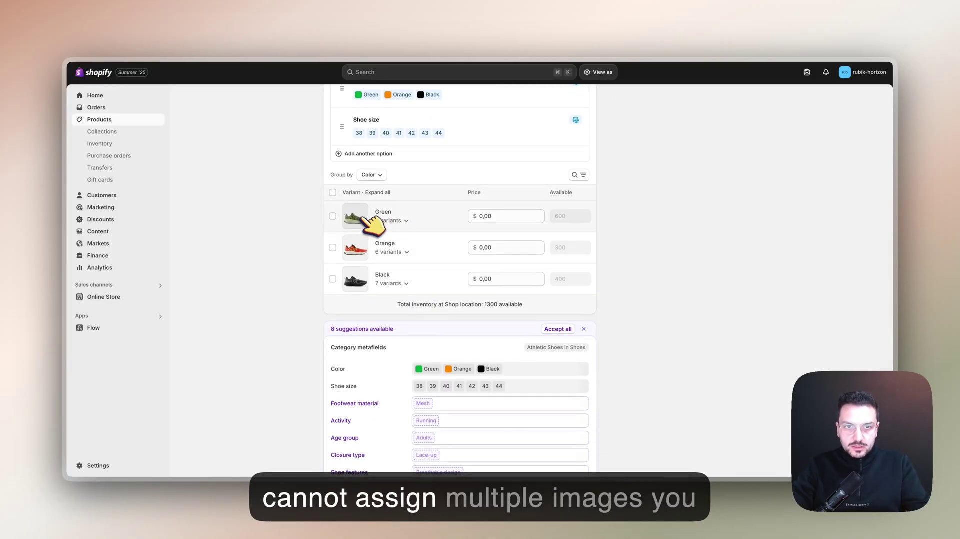
Inspect the Green variant's image picker without changes and review the Variants section
{"action": "left_click", "coordinate": [364, 217]}
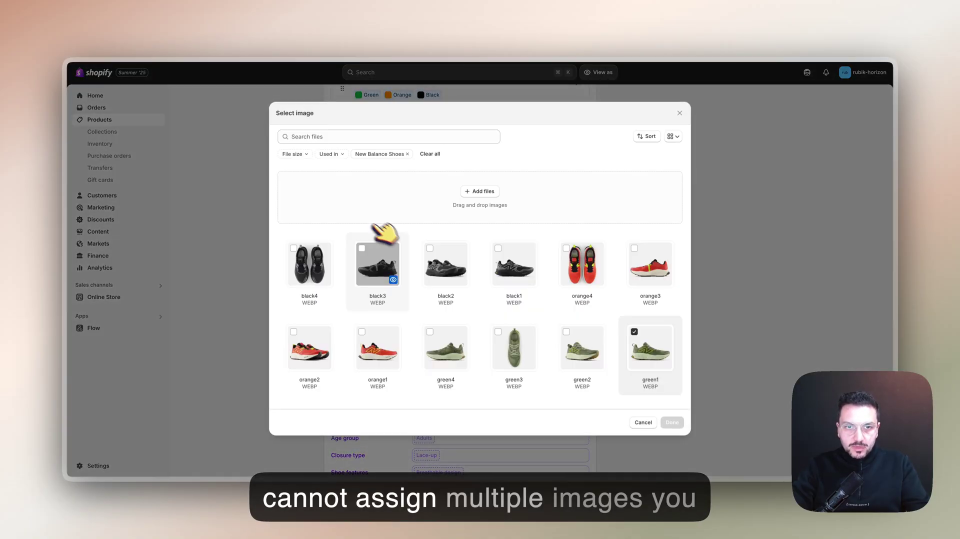
{"action": "left_click", "coordinate": [680, 113]}
{"action": "scroll", "coordinate": [567, 321], "scroll_direction": "down", "scroll_amount": 5}
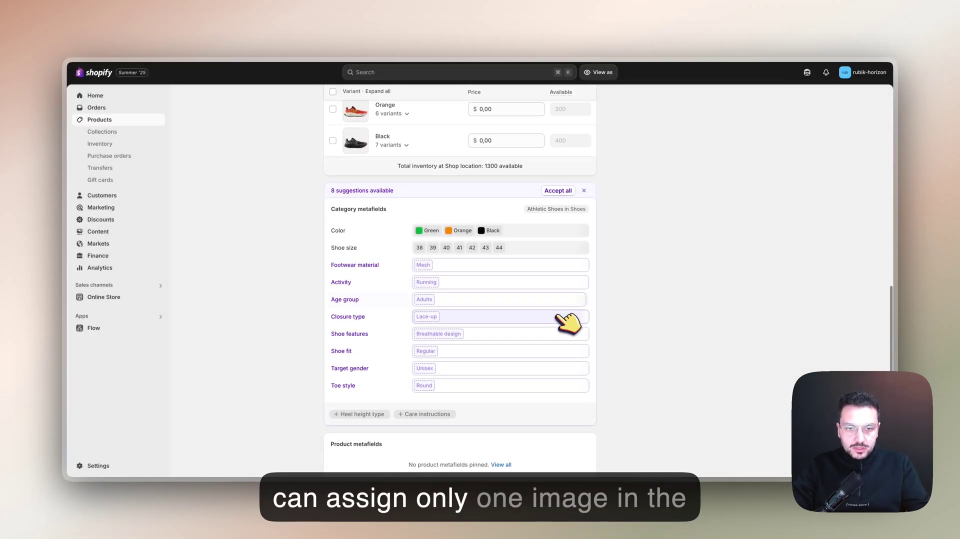
{"action": "scroll", "coordinate": [568, 321], "scroll_direction": "up", "scroll_amount": 4}
{"action": "scroll", "coordinate": [567, 322], "scroll_direction": "up", "scroll_amount": 10}
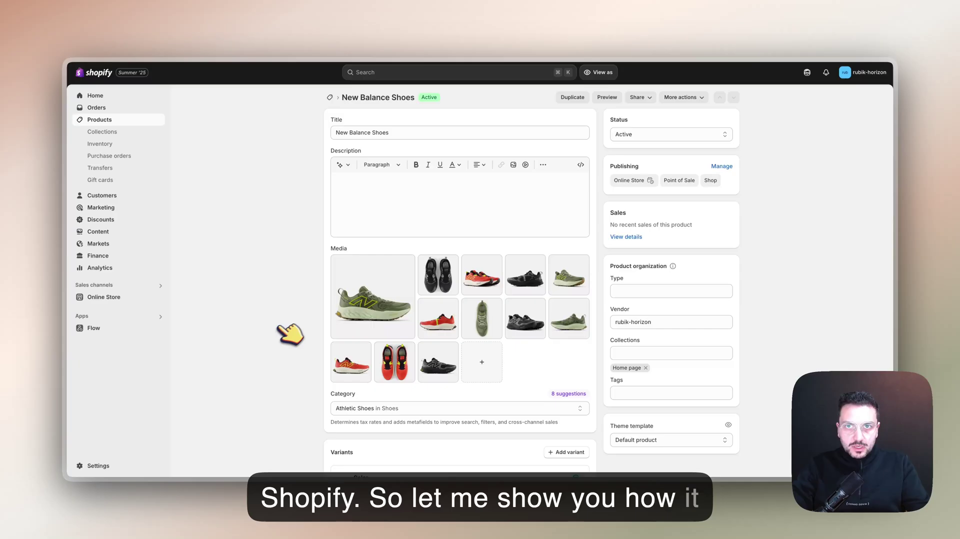
{"action": "scroll", "coordinate": [280, 340], "scroll_direction": "down", "scroll_amount": 5}
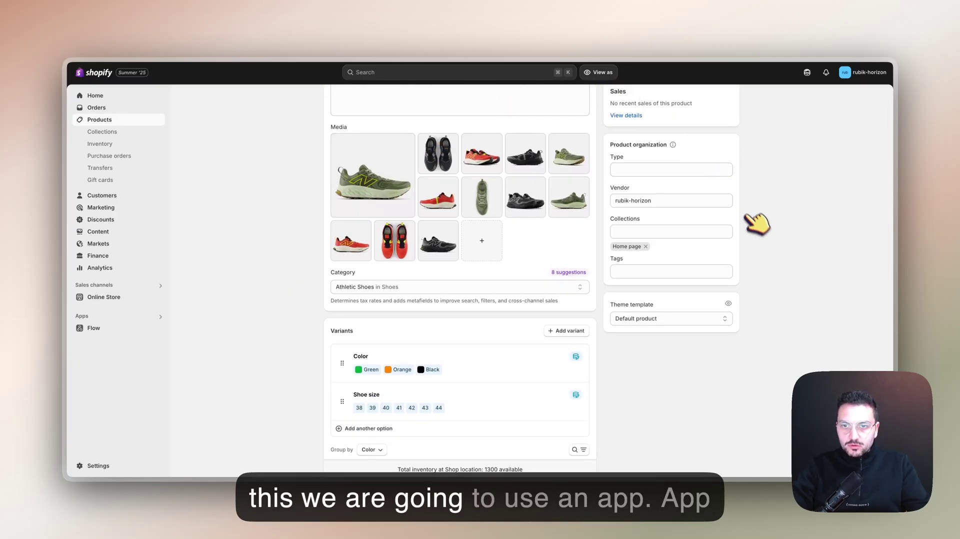
{"action": "scroll", "coordinate": [757, 224], "scroll_direction": "up", "scroll_amount": 5}
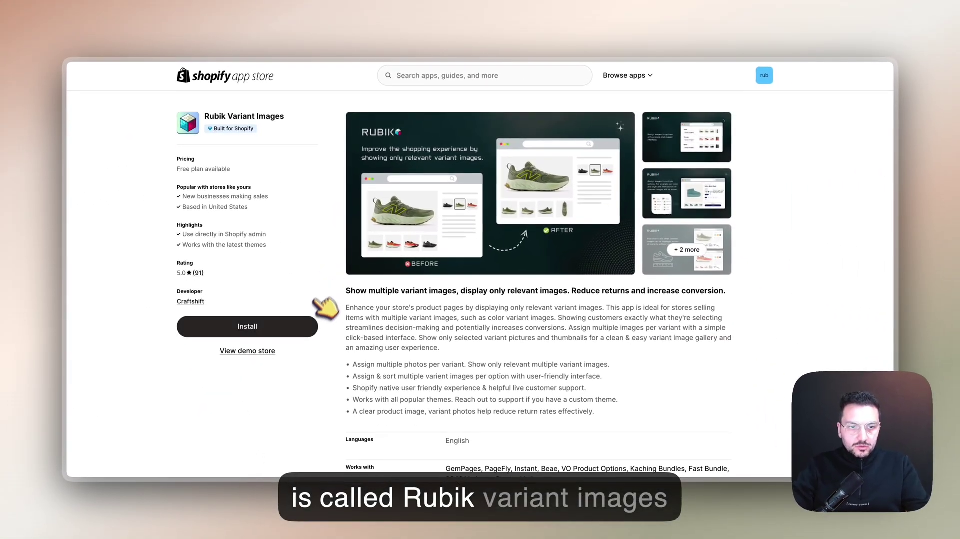
Install the Rubik Variant Images app and confirm its installation on the store
{"action": "left_click", "coordinate": [253, 330]}
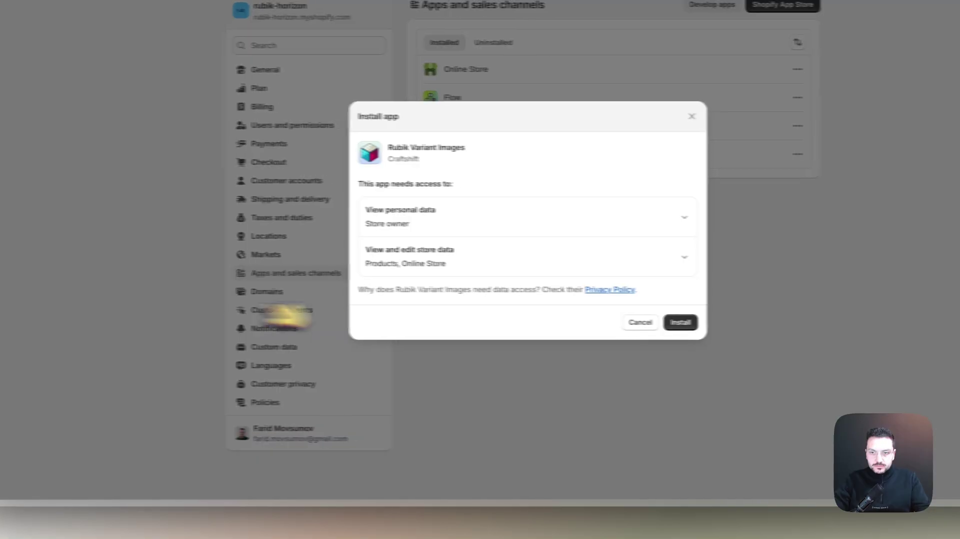
{"action": "left_click", "coordinate": [679, 321]}
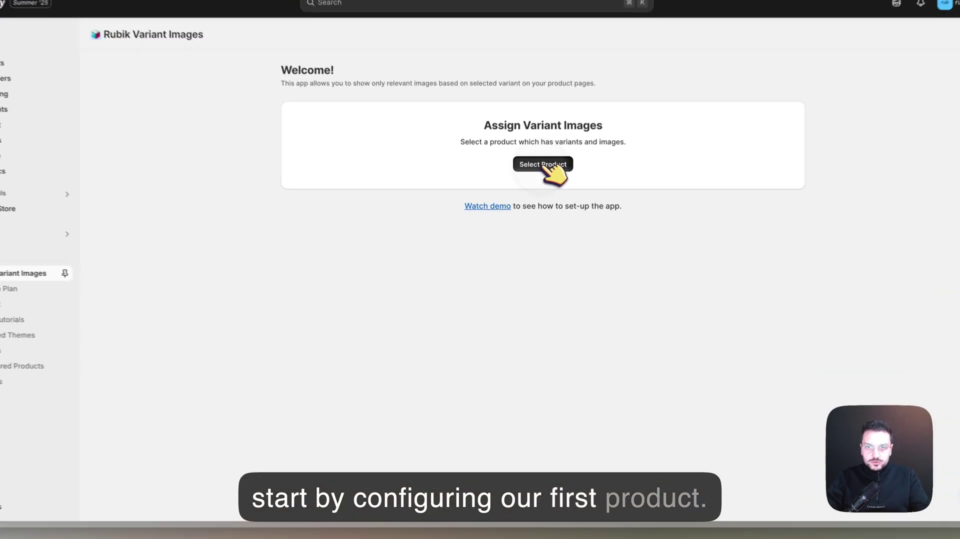
Select New Balance Shoes as the product to assign variant images to
{"action": "left_click", "coordinate": [532, 199]}
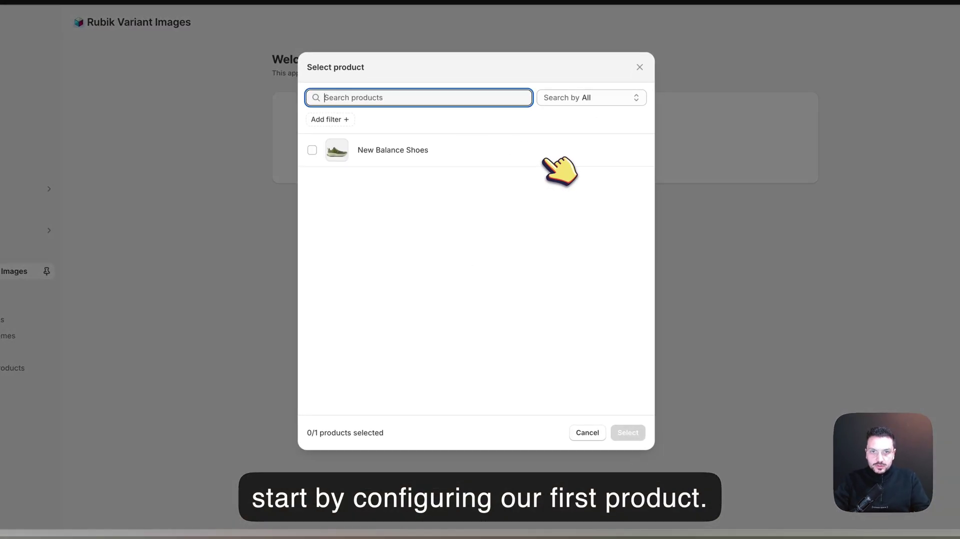
{"action": "left_click", "coordinate": [323, 149]}
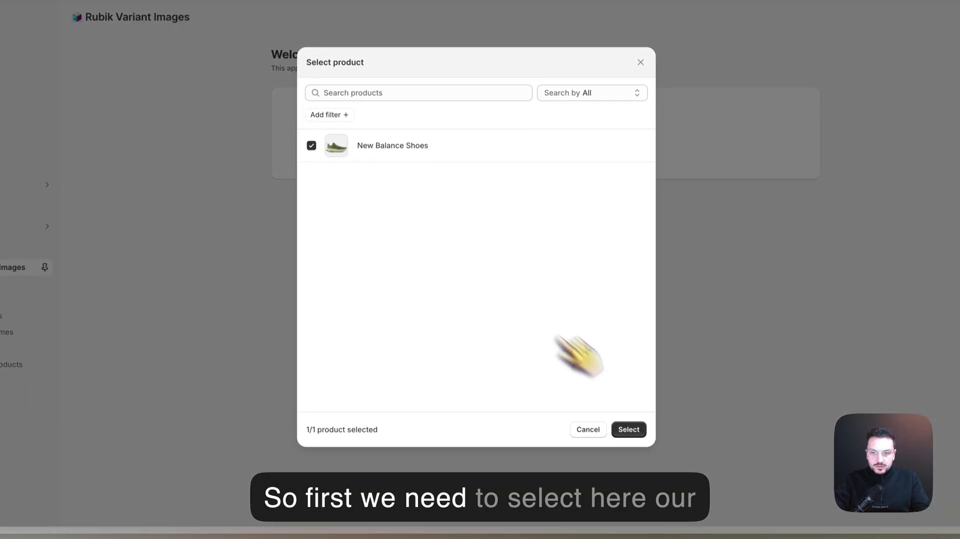
{"action": "left_click", "coordinate": [629, 432]}
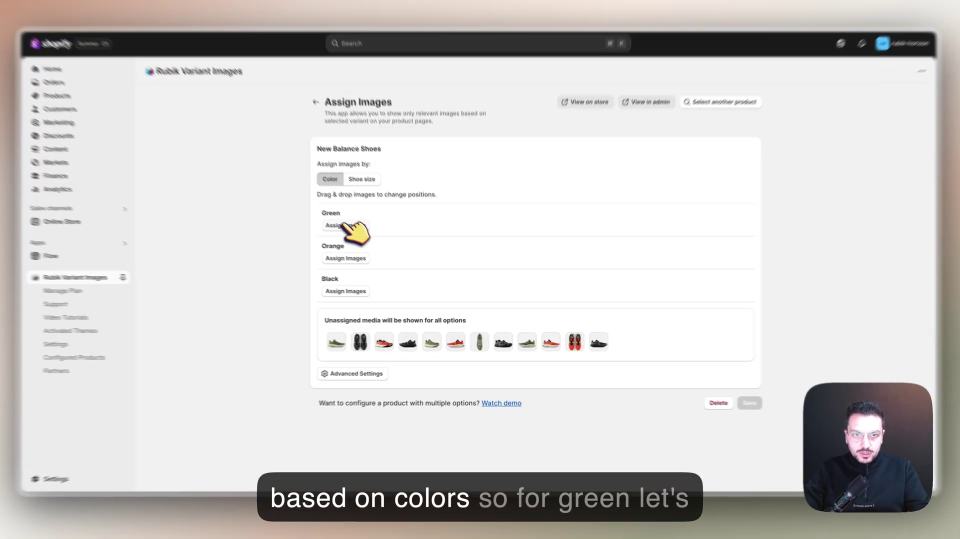
Assign the matching shoe images to Green (incl. green3.webp), Orange and Black (incl. black2.webp)
{"action": "left_click", "coordinate": [351, 237]}
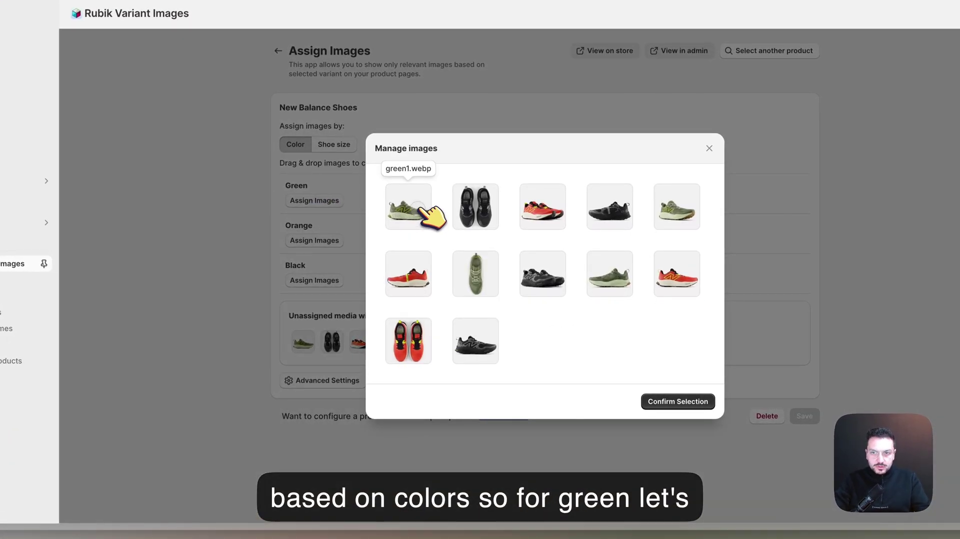
{"action": "left_click", "coordinate": [415, 210]}
{"action": "left_click", "coordinate": [475, 273]}
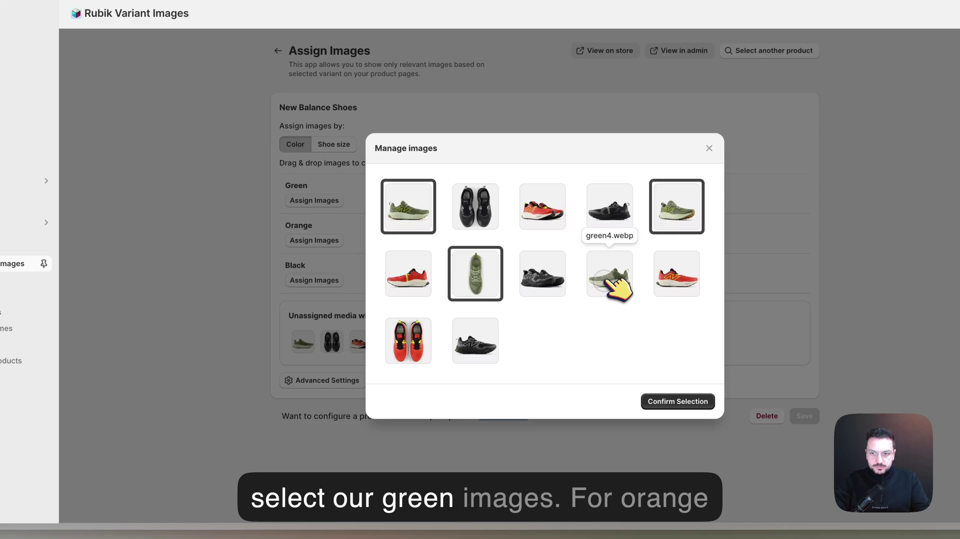
{"action": "left_click", "coordinate": [692, 402]}
{"action": "left_click", "coordinate": [340, 241]}
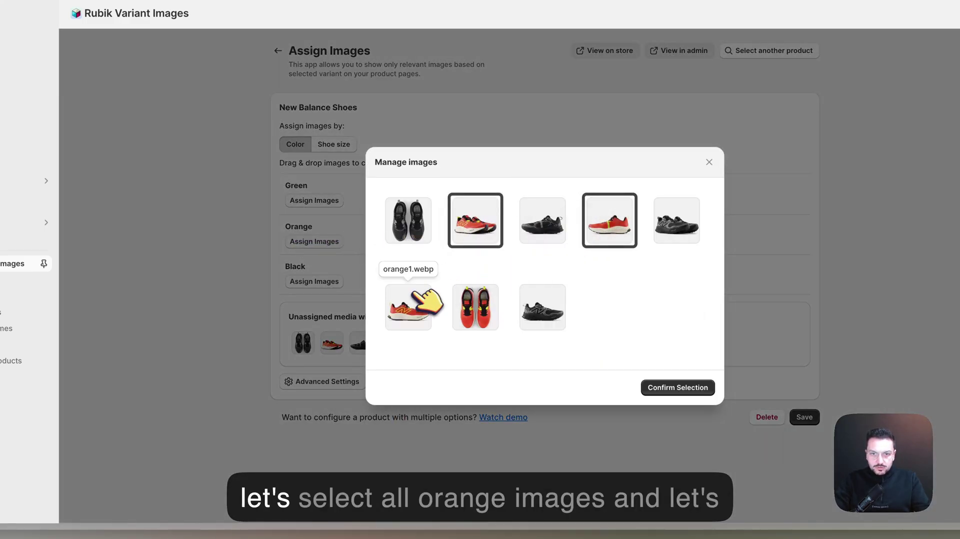
{"action": "left_click", "coordinate": [660, 387]}
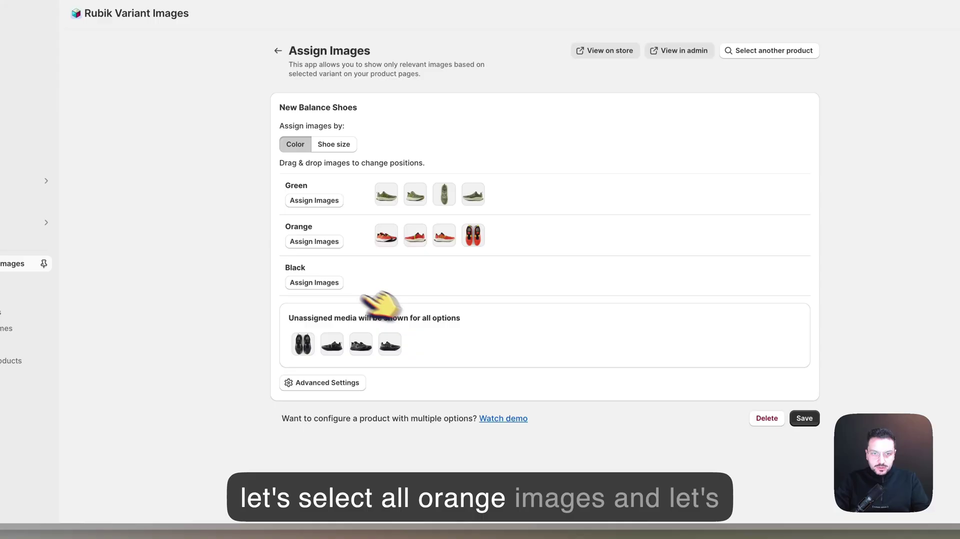
{"action": "left_click", "coordinate": [336, 284]}
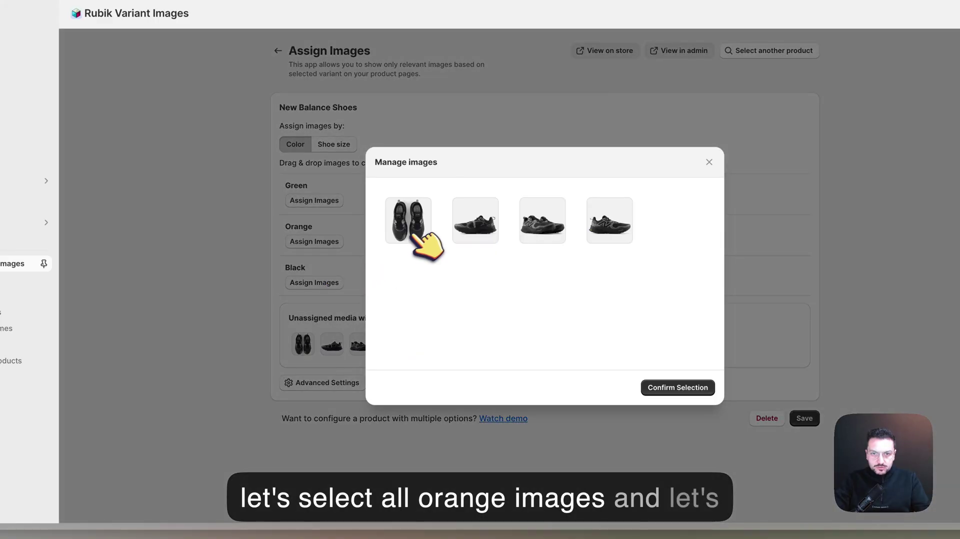
{"action": "left_click", "coordinate": [563, 230]}
{"action": "left_click", "coordinate": [672, 388]}
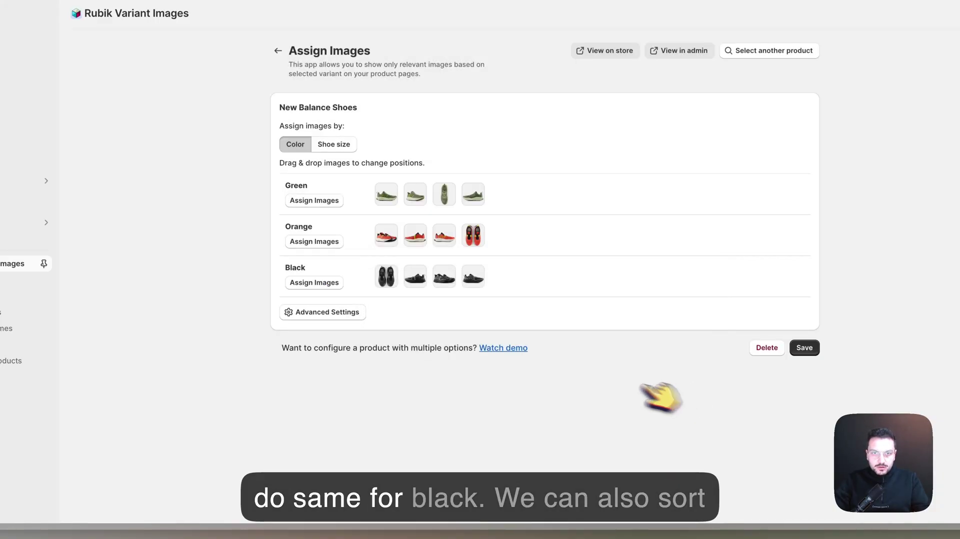
Reorder the Orange and Black images so their views follow the same order as Green
{"action": "left_click_drag", "start_coordinate": [442, 276], "coordinate": [425, 256]}
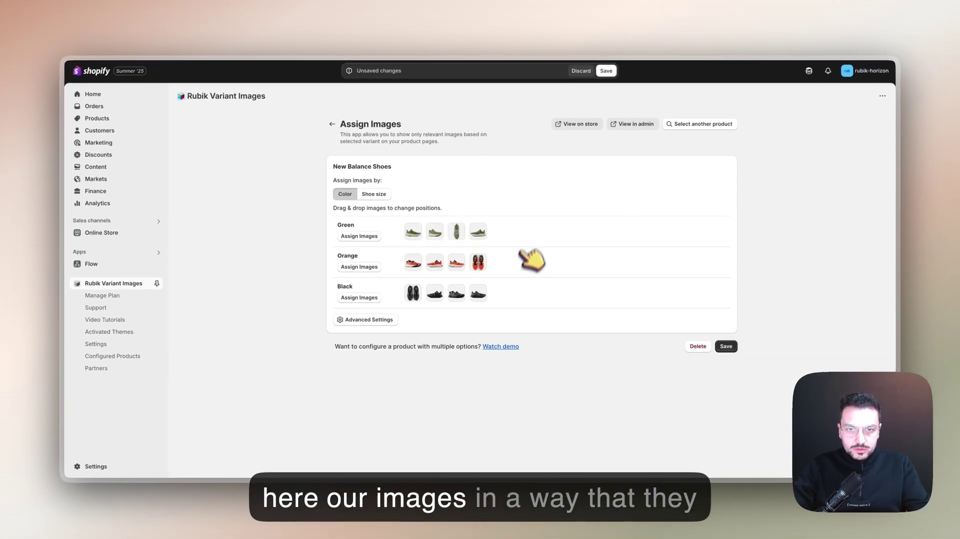
{"action": "mouse_move", "coordinate": [473, 236]}
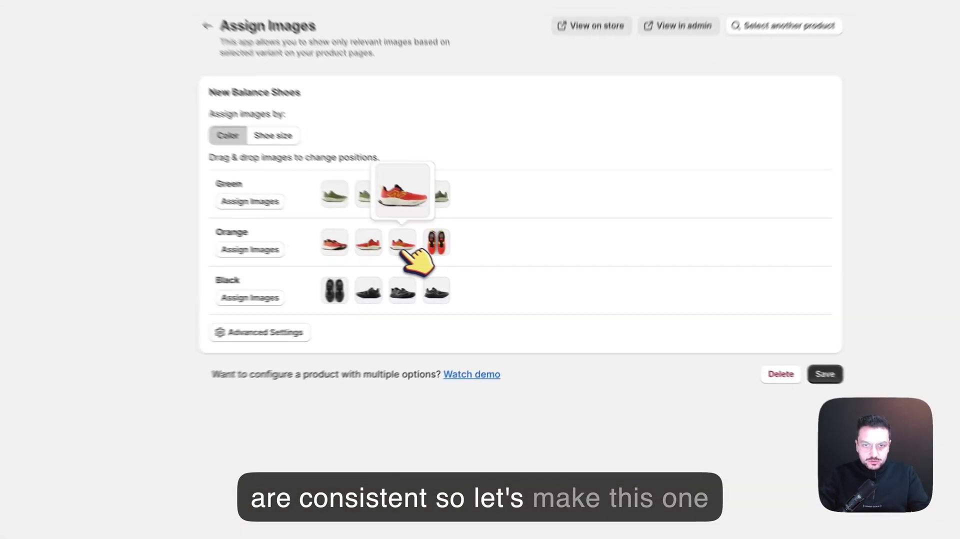
{"action": "left_click_drag", "start_coordinate": [435, 265], "coordinate": [418, 268]}
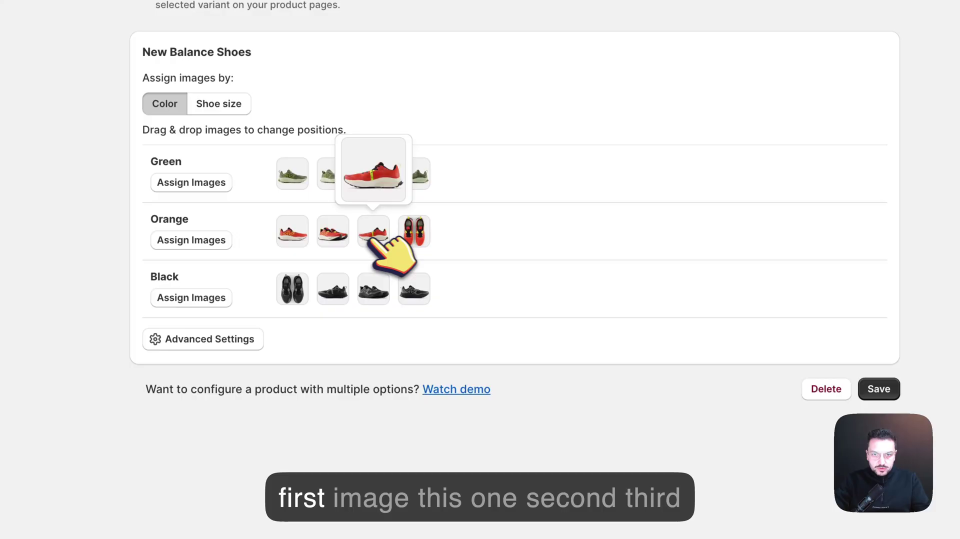
{"action": "left_click_drag", "start_coordinate": [414, 225], "coordinate": [398, 232]}
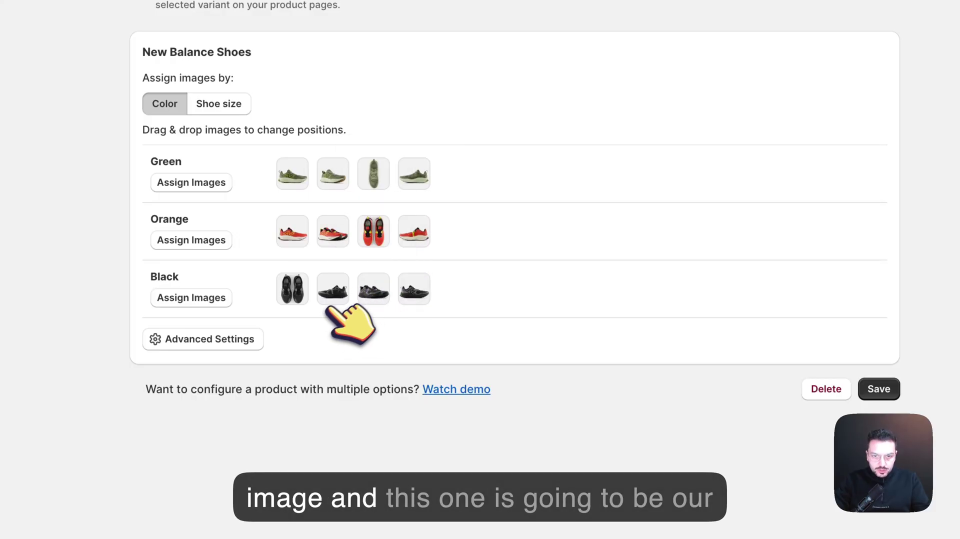
{"action": "left_click_drag", "start_coordinate": [414, 289], "coordinate": [292, 295]}
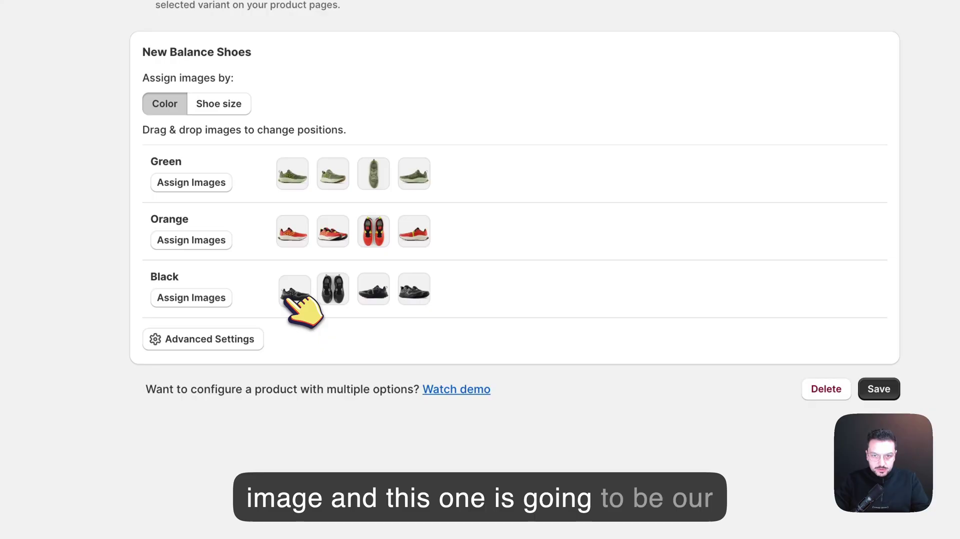
{"action": "left_click_drag", "start_coordinate": [413, 290], "coordinate": [345, 295]}
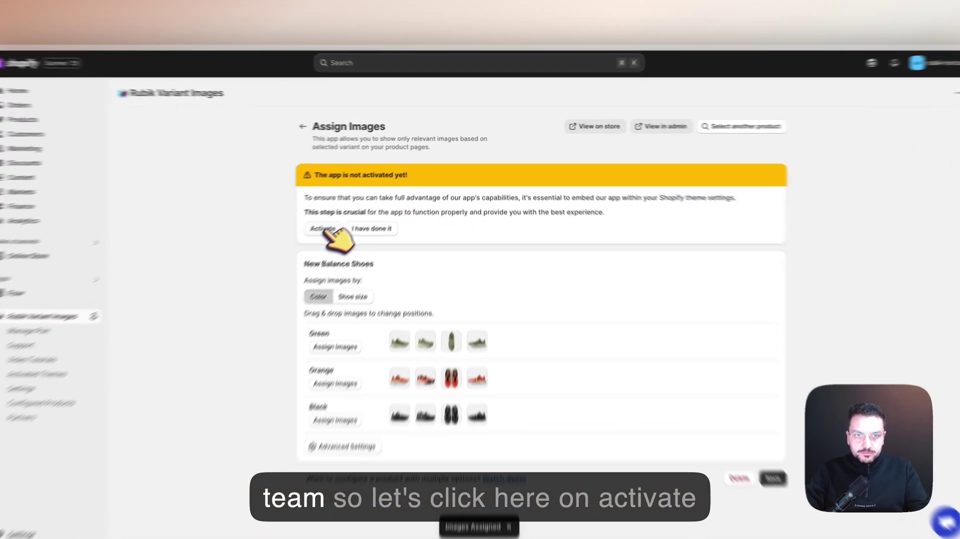
Activate the app on the Horizon (Main) theme and enable its embed in the theme editor
{"action": "left_click", "coordinate": [347, 206]}
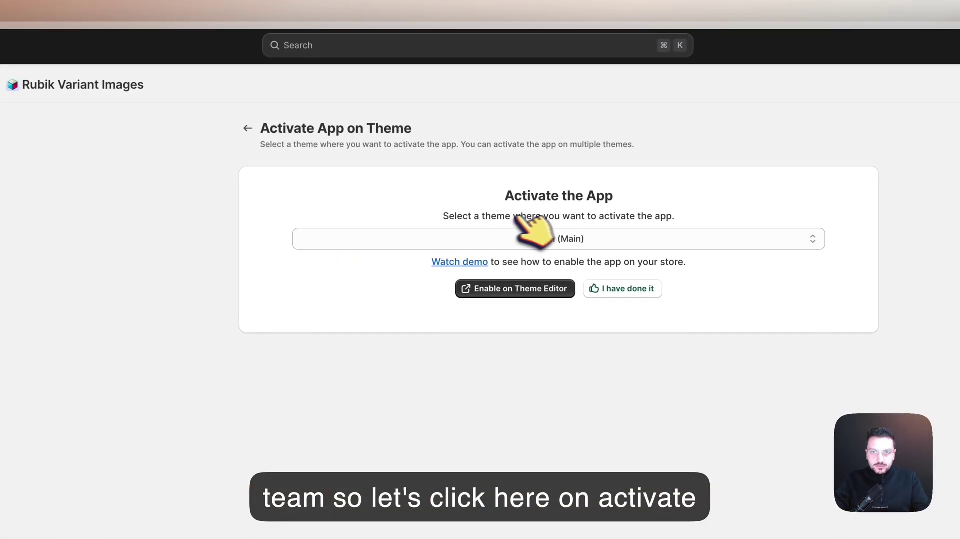
{"action": "left_click", "coordinate": [667, 240]}
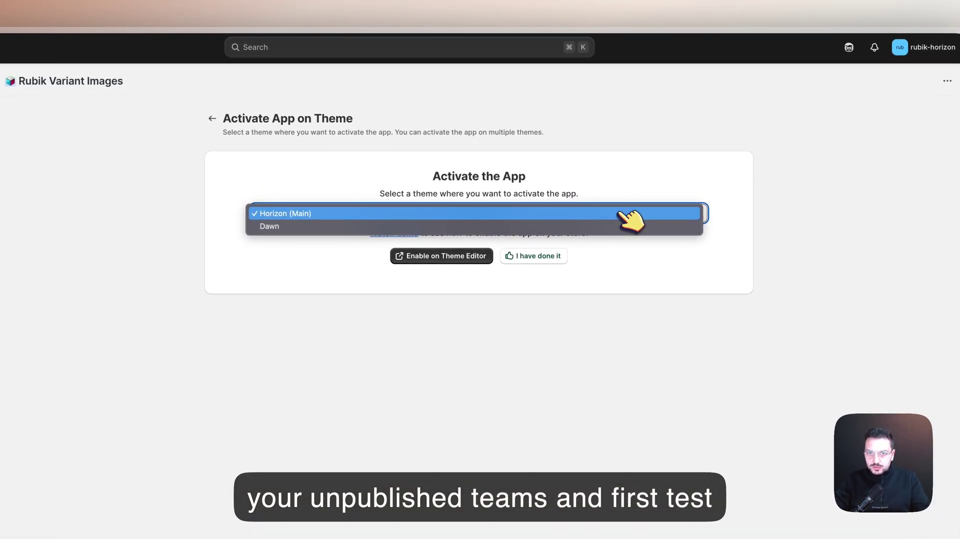
{"action": "left_click", "coordinate": [638, 196]}
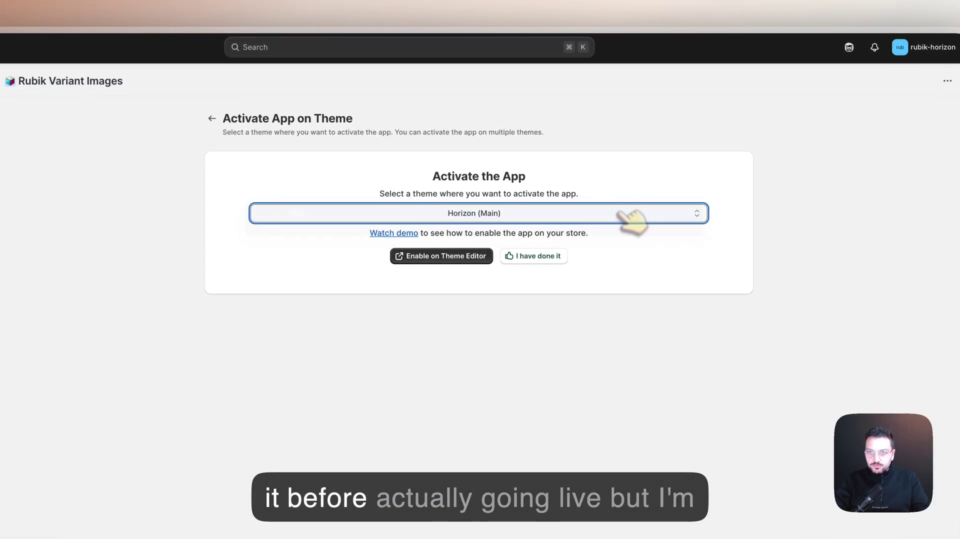
{"action": "left_click", "coordinate": [660, 178]}
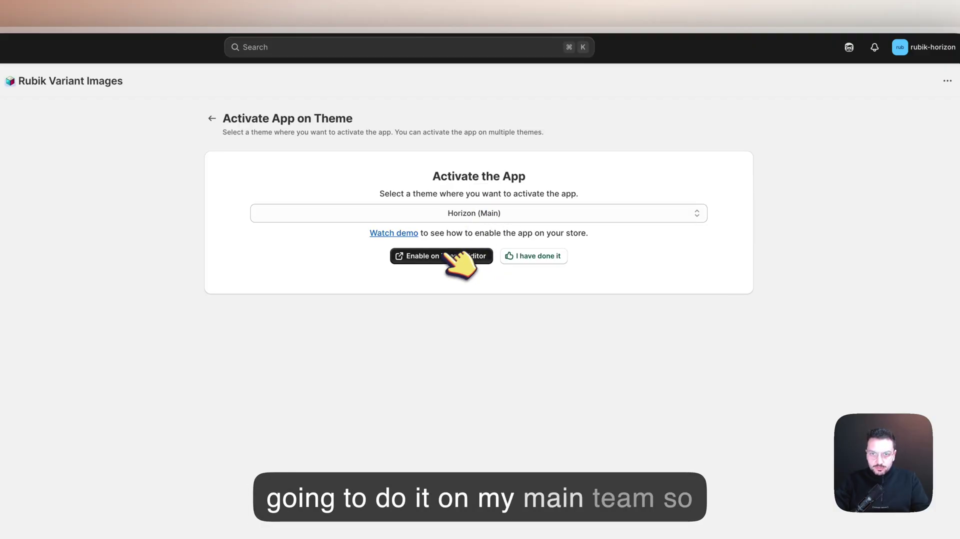
{"action": "left_click", "coordinate": [442, 256]}
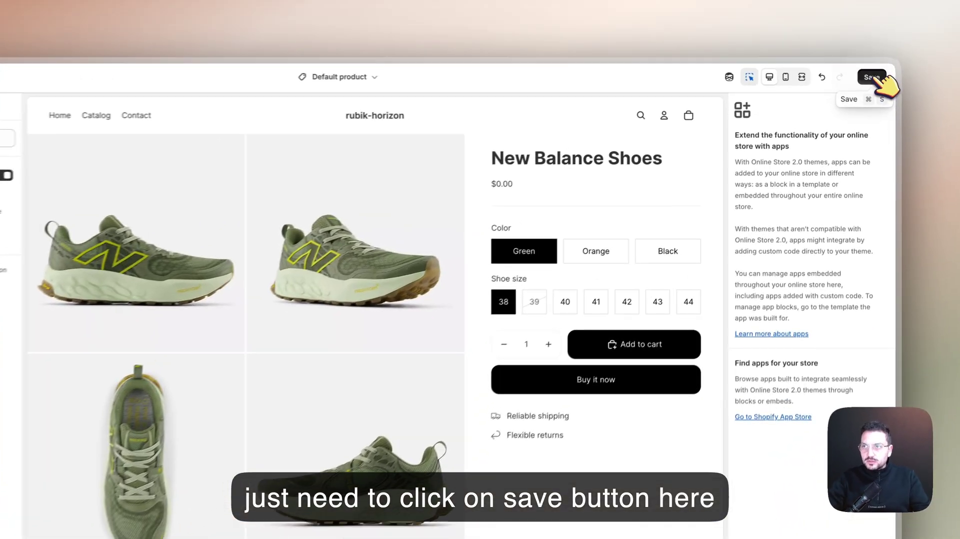
Save the Horizon theme with the app embed enabled and close the editor tab
{"action": "left_click", "coordinate": [874, 72]}
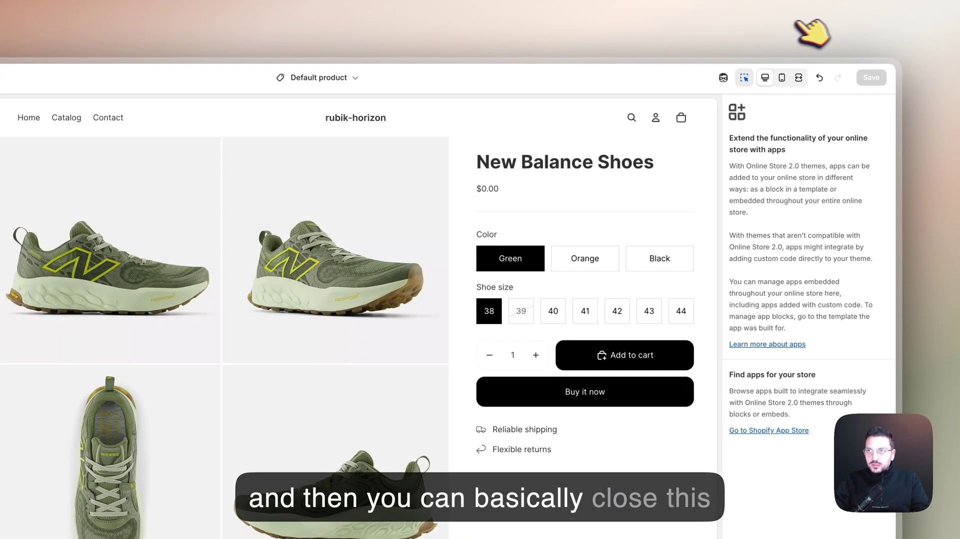
{"action": "key", "text": "super+w"}
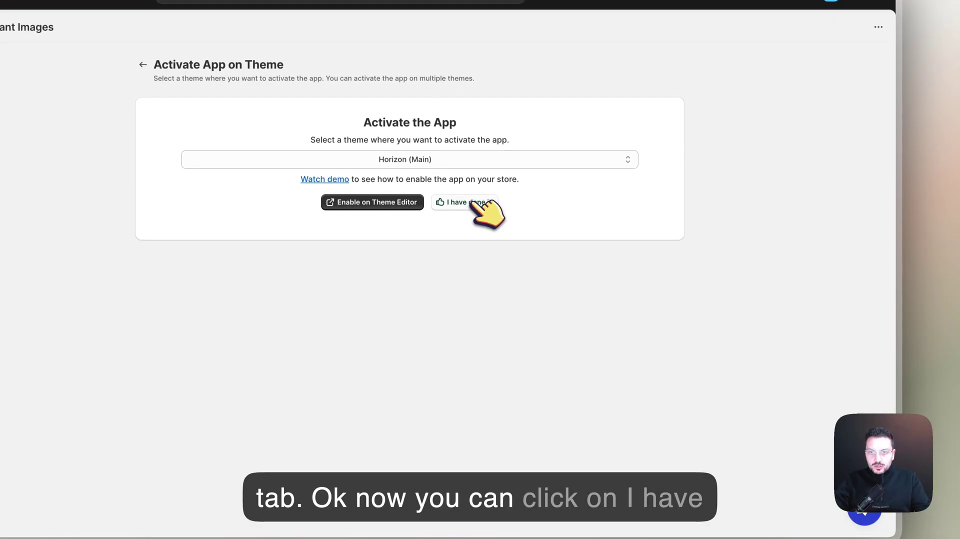
Confirm with 'I have done it' that the embed is enabled, making the app Active
{"action": "left_click", "coordinate": [472, 202]}
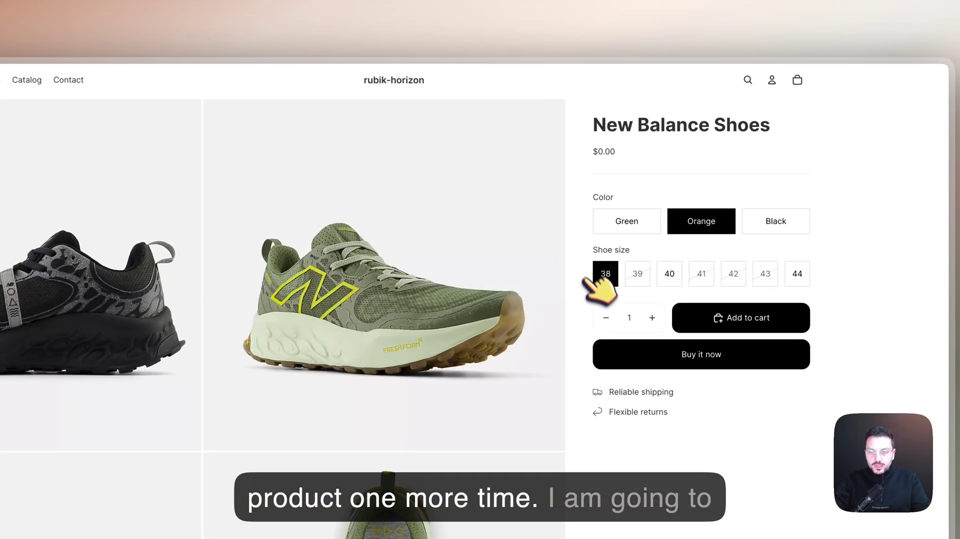
{"action": "scroll", "coordinate": [599, 291], "scroll_direction": "down", "scroll_amount": 10}
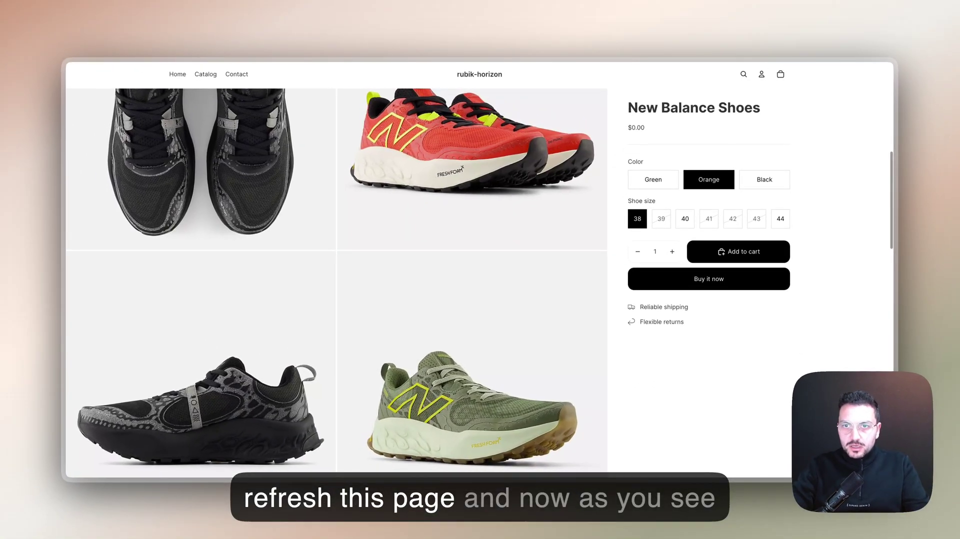
Reload New Balance Shoes and verify that Green, then Black, show only their own images
{"action": "key", "text": "super+r"}
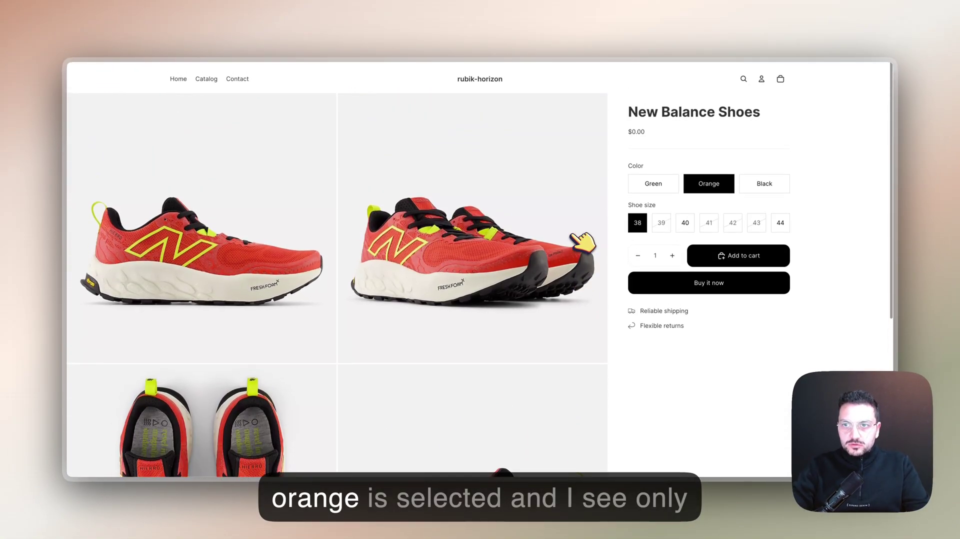
{"action": "scroll", "coordinate": [525, 203], "scroll_direction": "down", "scroll_amount": 5}
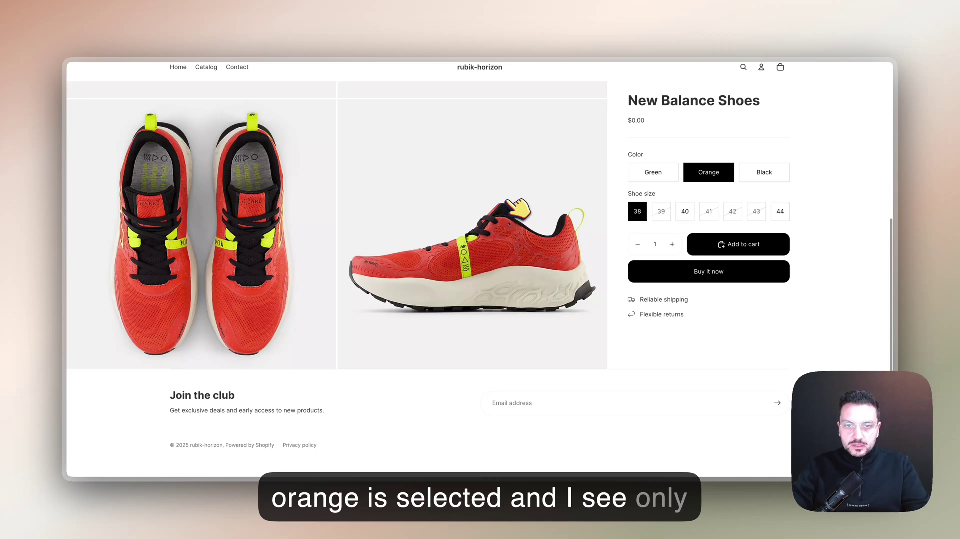
{"action": "scroll", "coordinate": [514, 207], "scroll_direction": "up", "scroll_amount": 5}
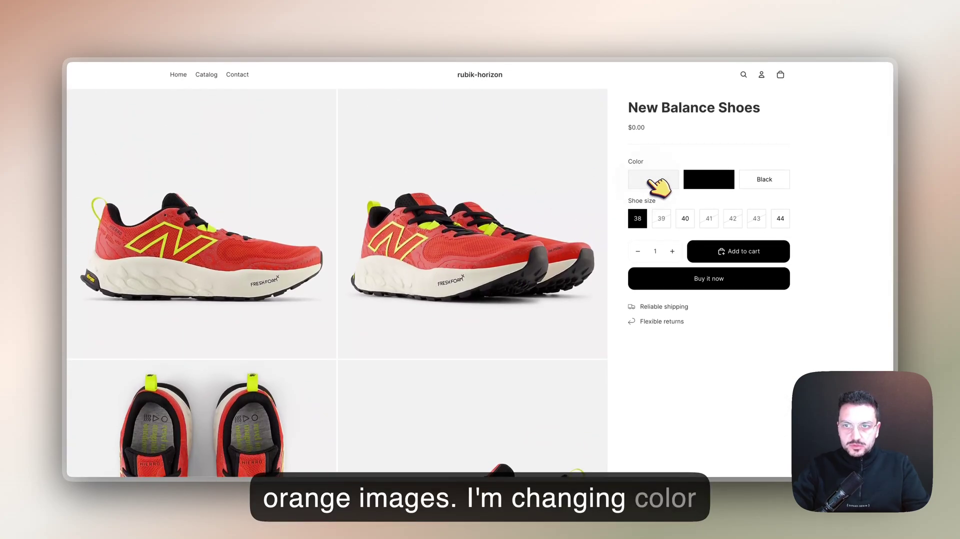
{"action": "left_click", "coordinate": [652, 180]}
{"action": "scroll", "coordinate": [538, 260], "scroll_direction": "down", "scroll_amount": 5}
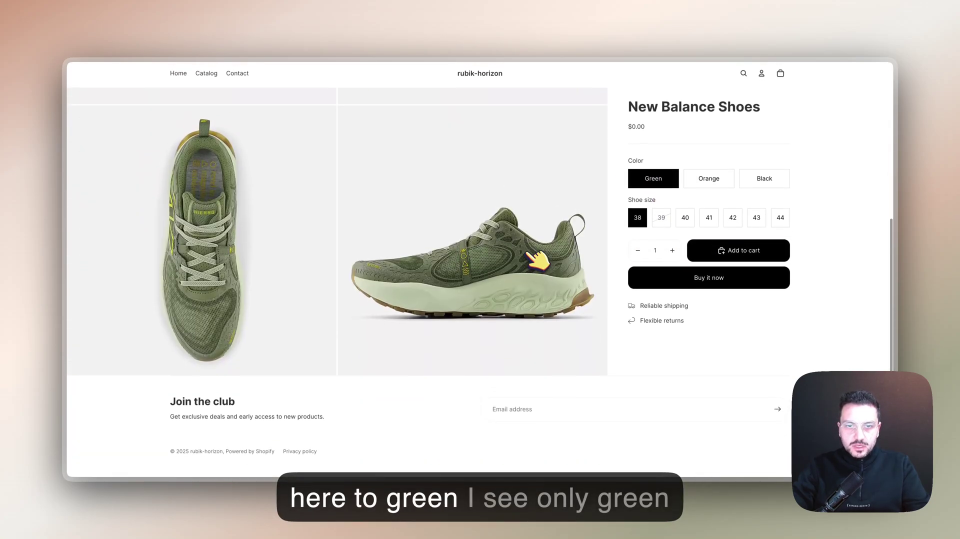
{"action": "scroll", "coordinate": [533, 285], "scroll_direction": "up", "scroll_amount": 5}
{"action": "left_click", "coordinate": [764, 179]}
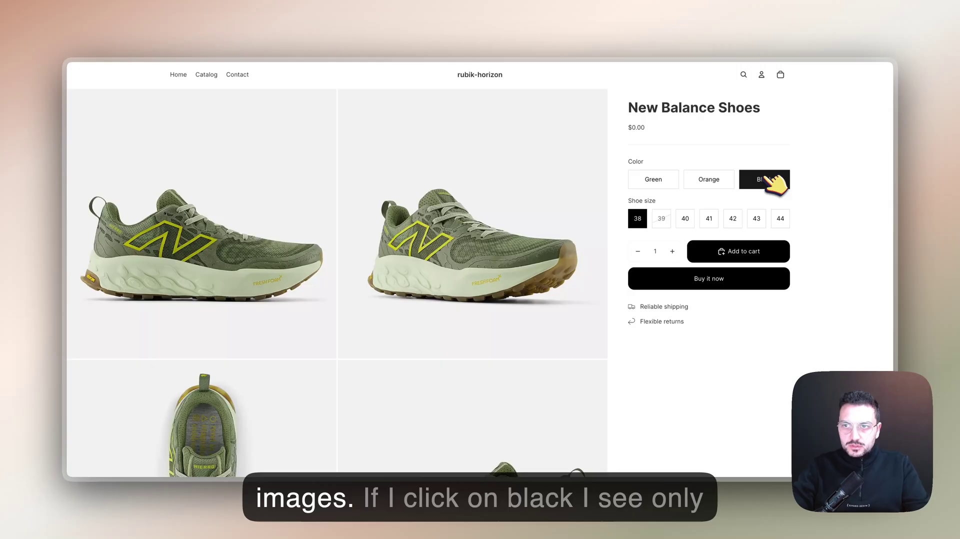
{"action": "scroll", "coordinate": [540, 263], "scroll_direction": "down", "scroll_amount": 5}
{"action": "scroll", "coordinate": [503, 400], "scroll_direction": "up", "scroll_amount": 5}
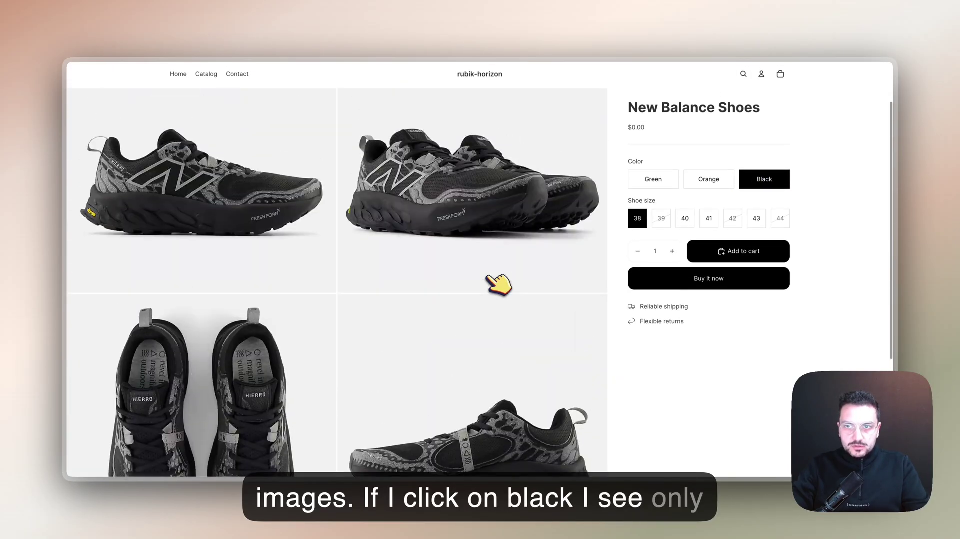
Enlarge a black shoe image, browse to the top view, and close the lightbox
{"action": "left_click", "coordinate": [438, 225]}
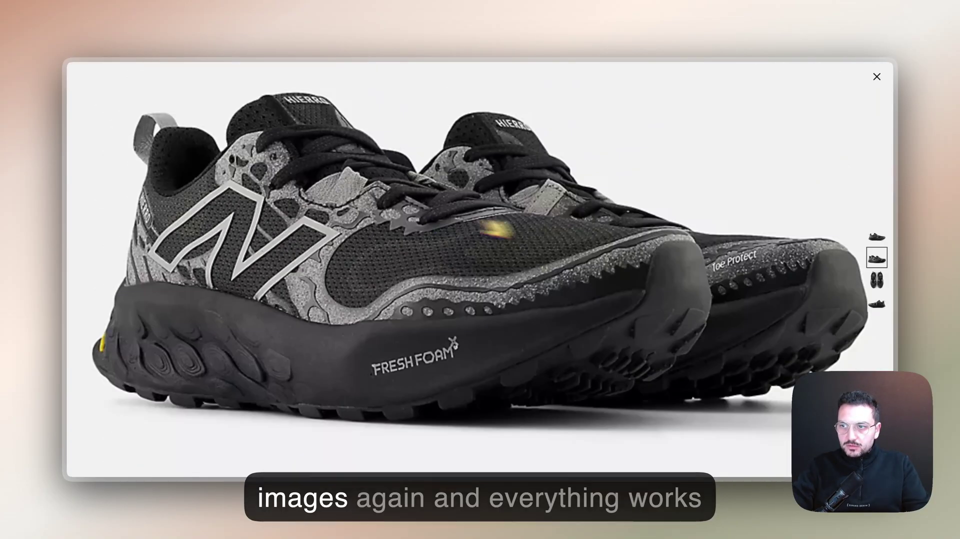
{"action": "left_click", "coordinate": [877, 280]}
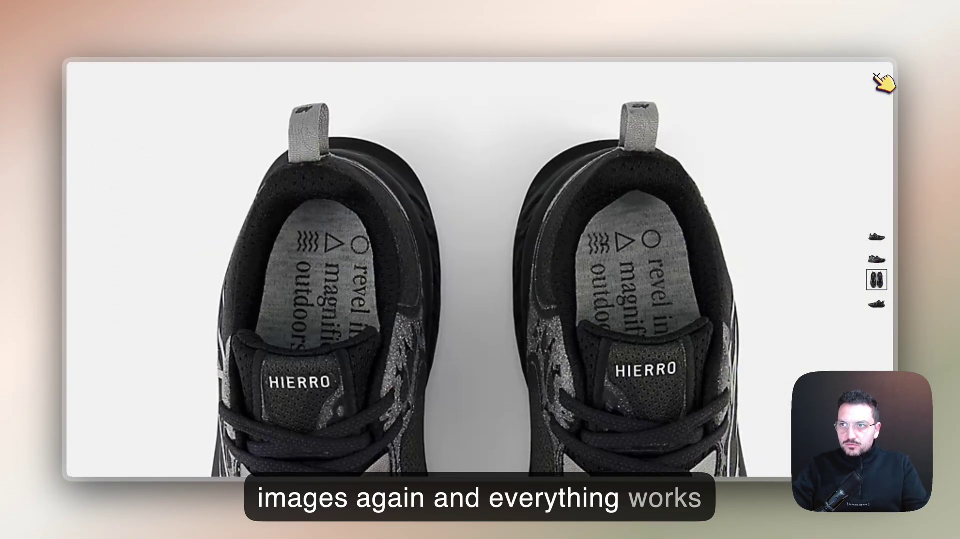
{"action": "left_click", "coordinate": [877, 77]}
Preview the product in mobile view, select Orange, and swipe through its orange-only carousel images
{"action": "right_click", "coordinate": [812, 93]}
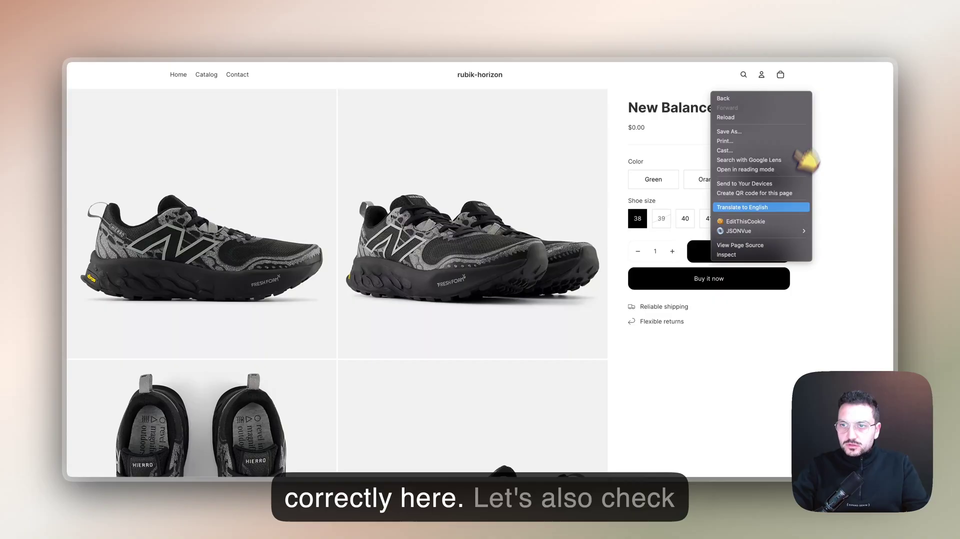
{"action": "left_click", "coordinate": [772, 259]}
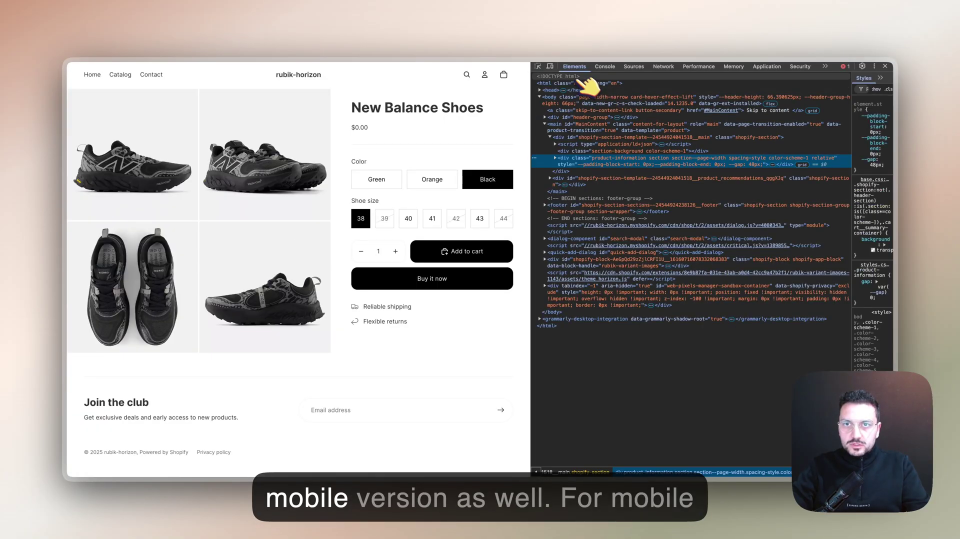
{"action": "left_click", "coordinate": [550, 66]}
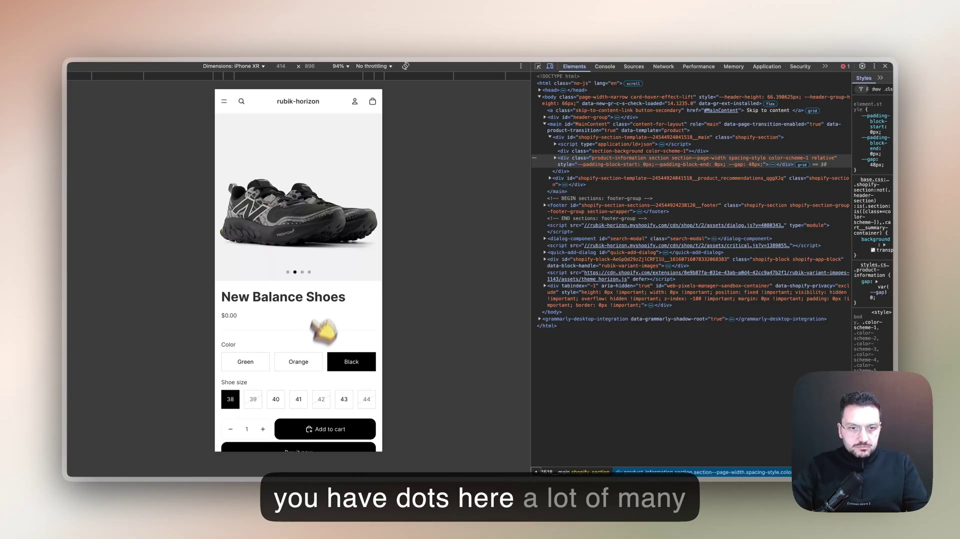
{"action": "left_click", "coordinate": [300, 361]}
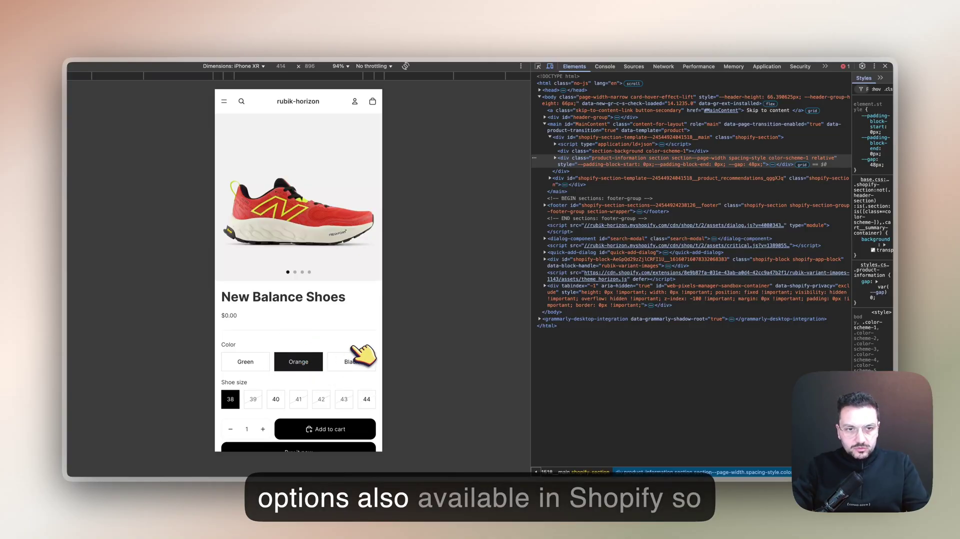
{"action": "left_click_drag", "start_coordinate": [355, 252], "coordinate": [240, 240]}
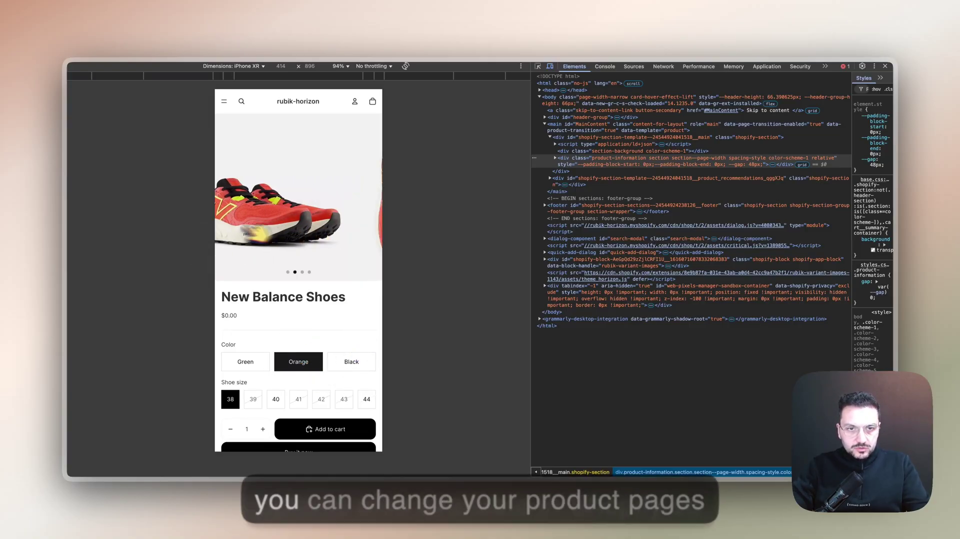
{"action": "left_click_drag", "start_coordinate": [380, 222], "coordinate": [216, 235]}
{"action": "scroll", "coordinate": [322, 203], "scroll_direction": "down", "scroll_amount": 3}
{"action": "scroll", "coordinate": [332, 240], "scroll_direction": "up", "scroll_amount": 3}
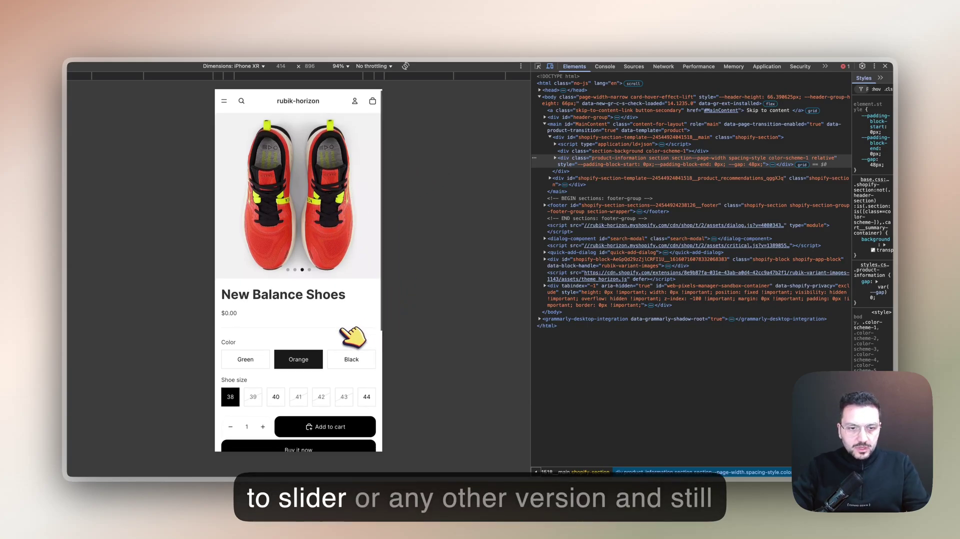
{"action": "scroll", "coordinate": [352, 338], "scroll_direction": "down", "scroll_amount": 1}
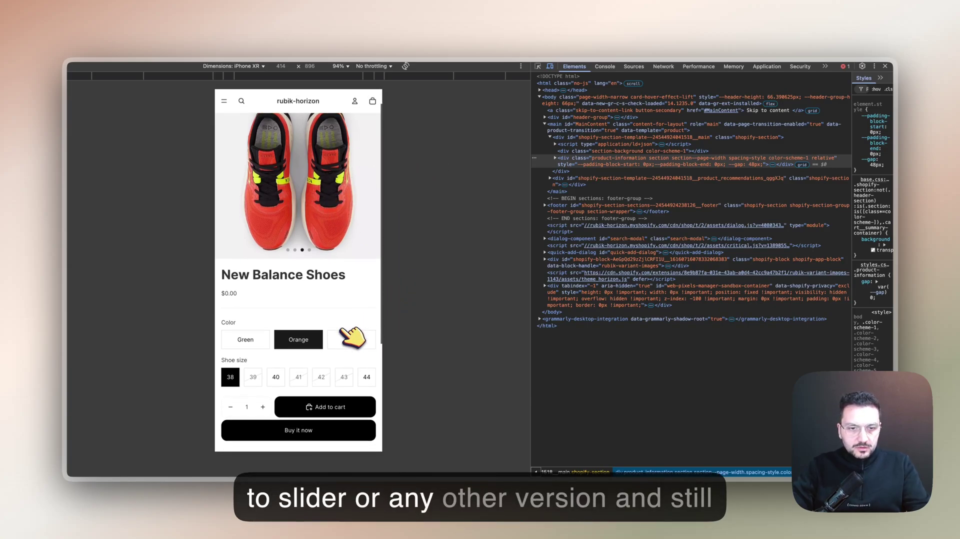
Back in desktop layout, cycle the colour through Green, Orange, Black, and back to Green
{"action": "left_click", "coordinate": [549, 66]}
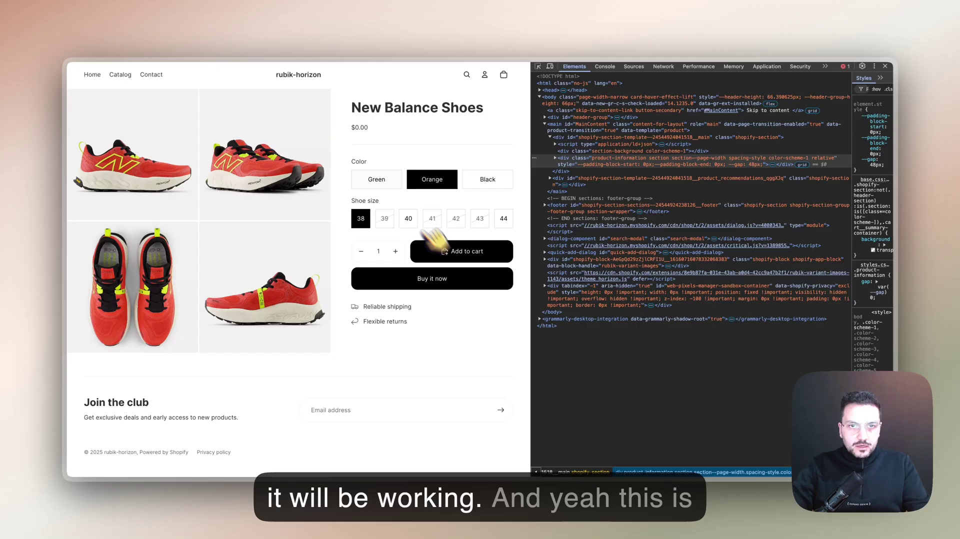
{"action": "left_click", "coordinate": [377, 180]}
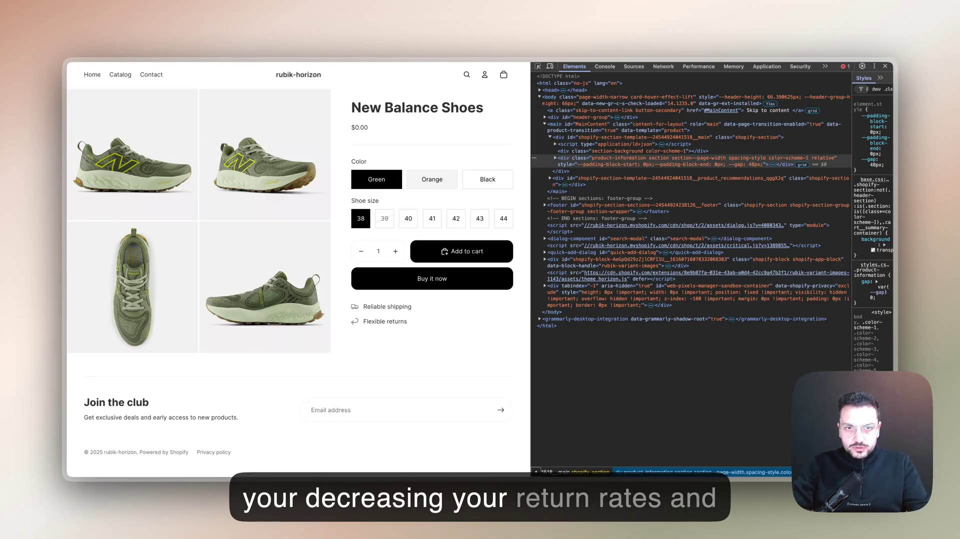
{"action": "left_click", "coordinate": [447, 178]}
{"action": "left_click", "coordinate": [492, 181]}
{"action": "left_click", "coordinate": [385, 181]}
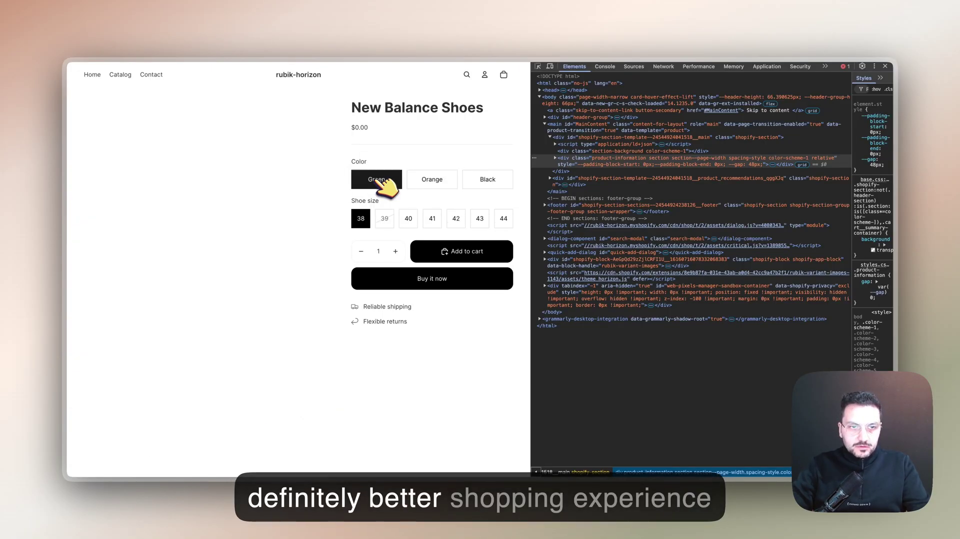